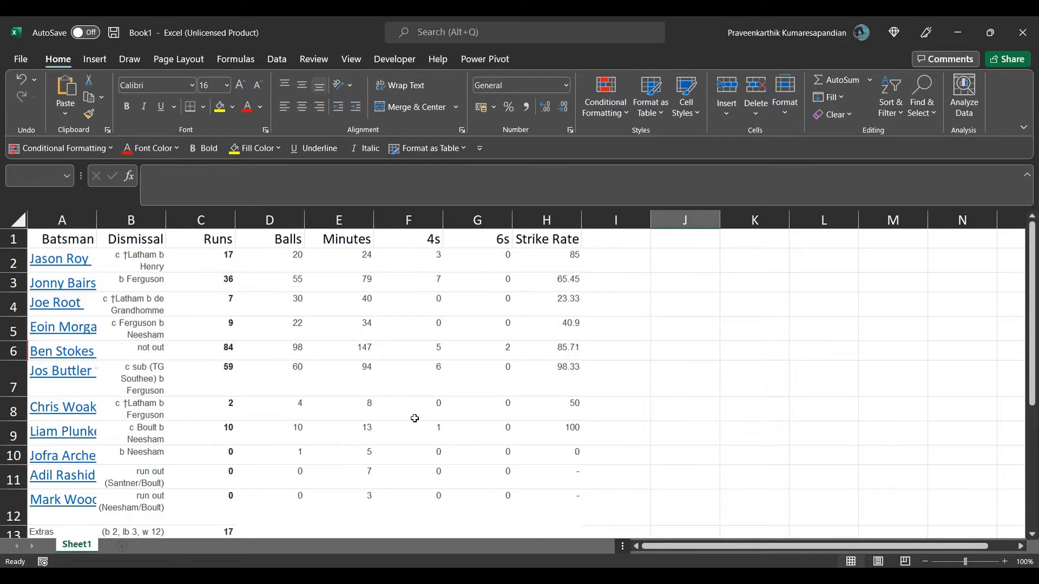
- Select the batting table A1:H12, select only the Runs values in C2:C12, and review the conditional formatting categories
{"action": "left_click", "coordinate": [74, 242]}
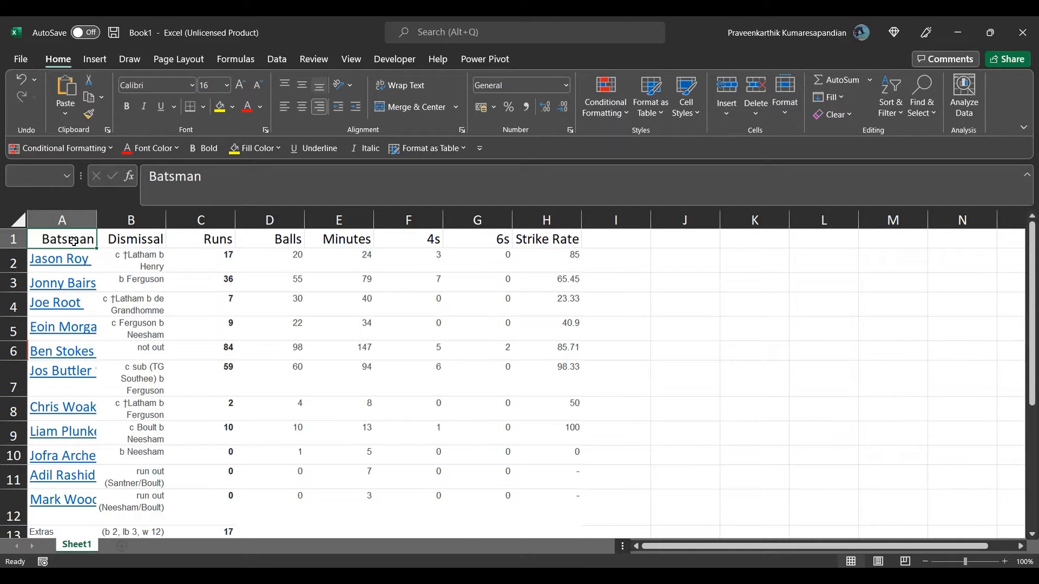
{"action": "left_click_drag", "start_coordinate": [73, 242], "coordinate": [551, 502]}
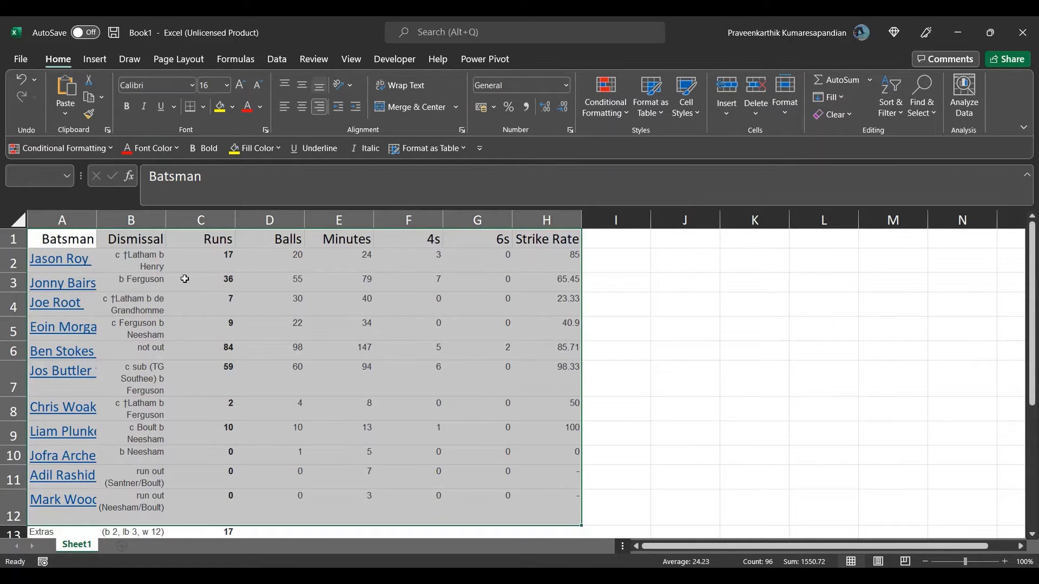
{"action": "left_click", "coordinate": [199, 259]}
{"action": "left_click_drag", "start_coordinate": [198, 260], "coordinate": [199, 495]}
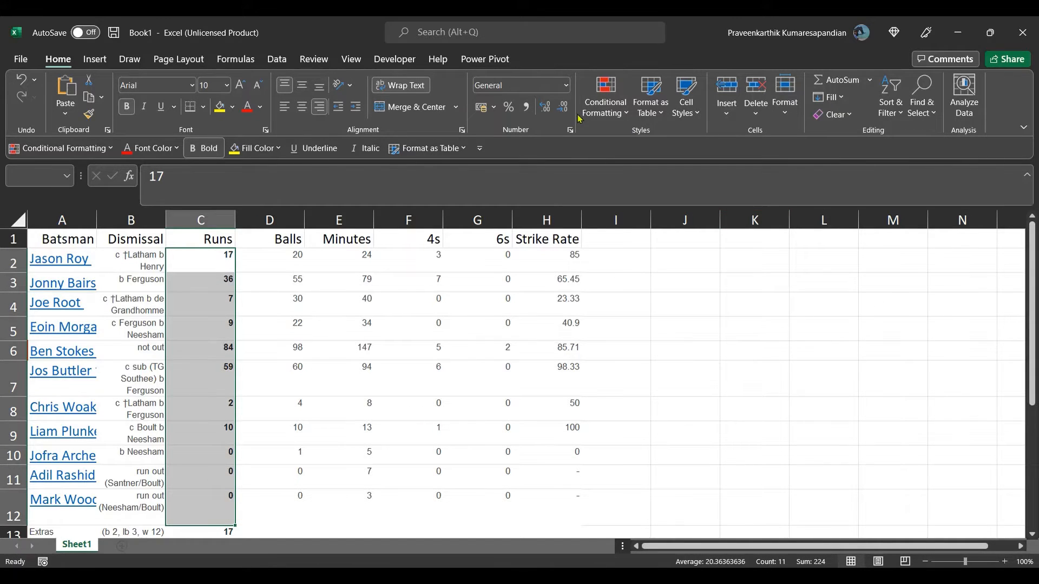
{"action": "left_click", "coordinate": [596, 115]}
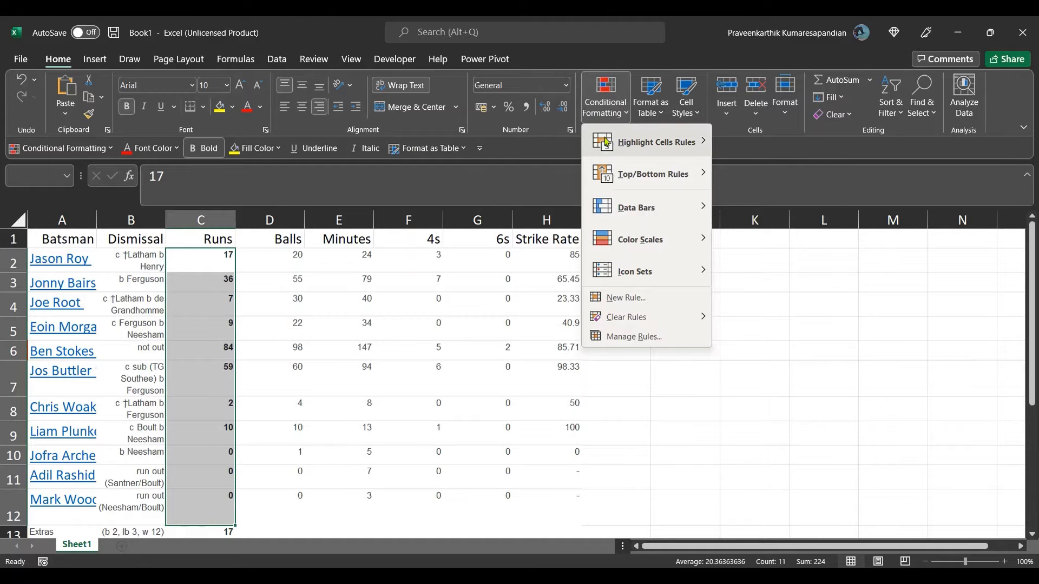
{"action": "mouse_move", "coordinate": [607, 142]}
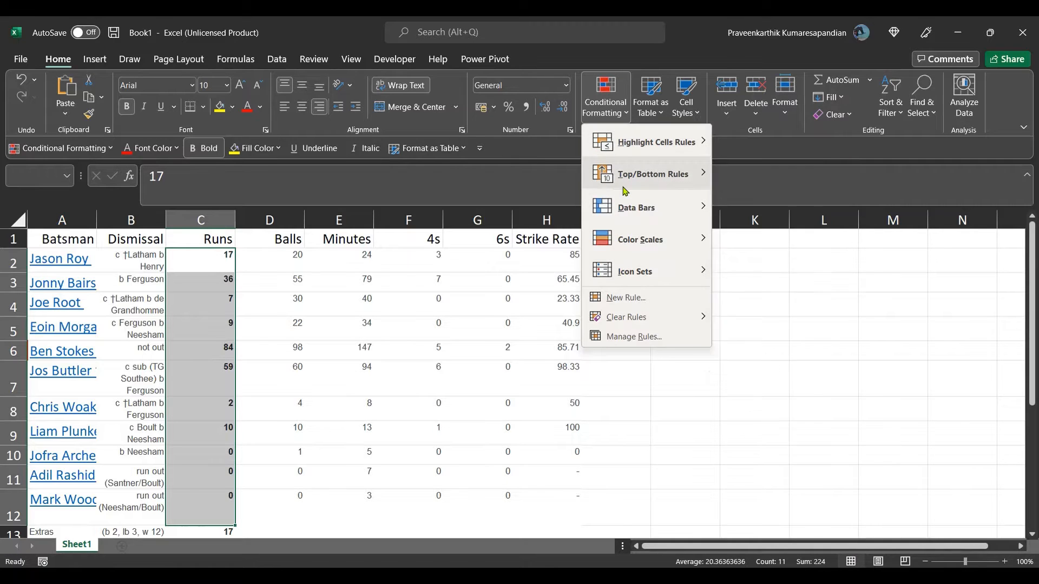
{"action": "mouse_move", "coordinate": [623, 187]}
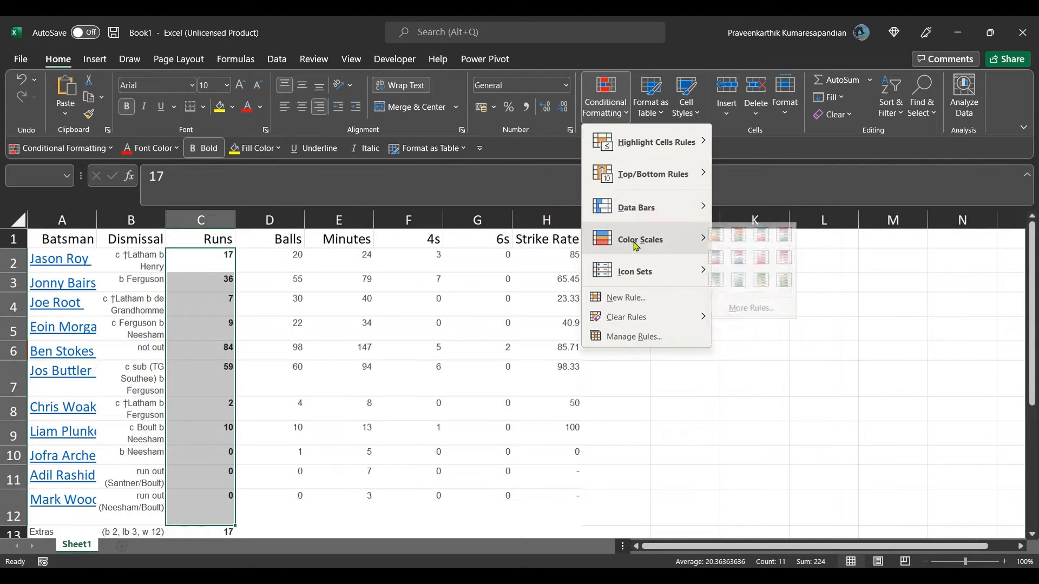
{"action": "mouse_move", "coordinate": [633, 275]}
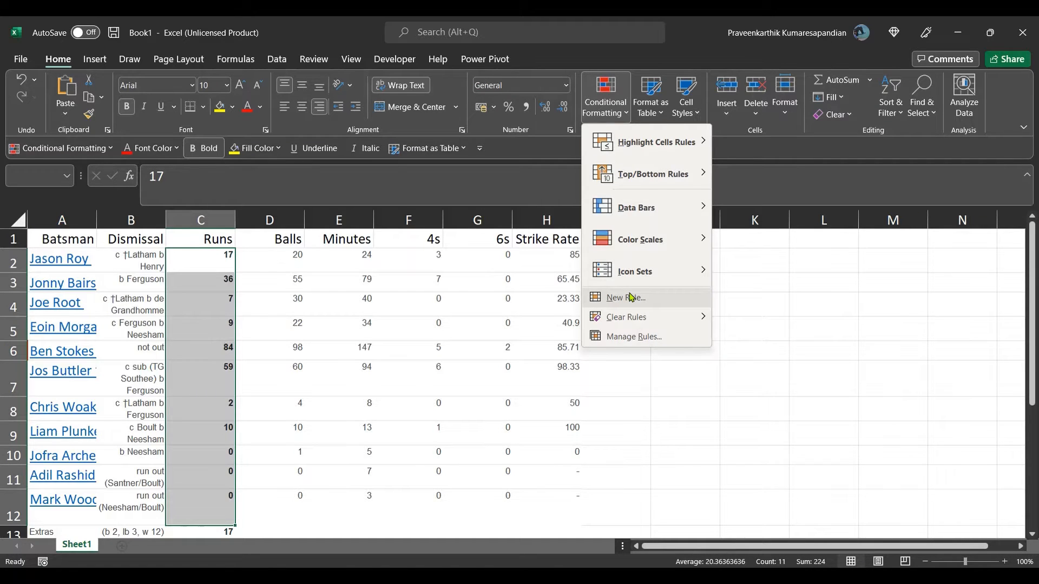
- Review the rule types for a new conditional formatting rule on the Runs values, without creating a rule
{"action": "left_click", "coordinate": [663, 303]}
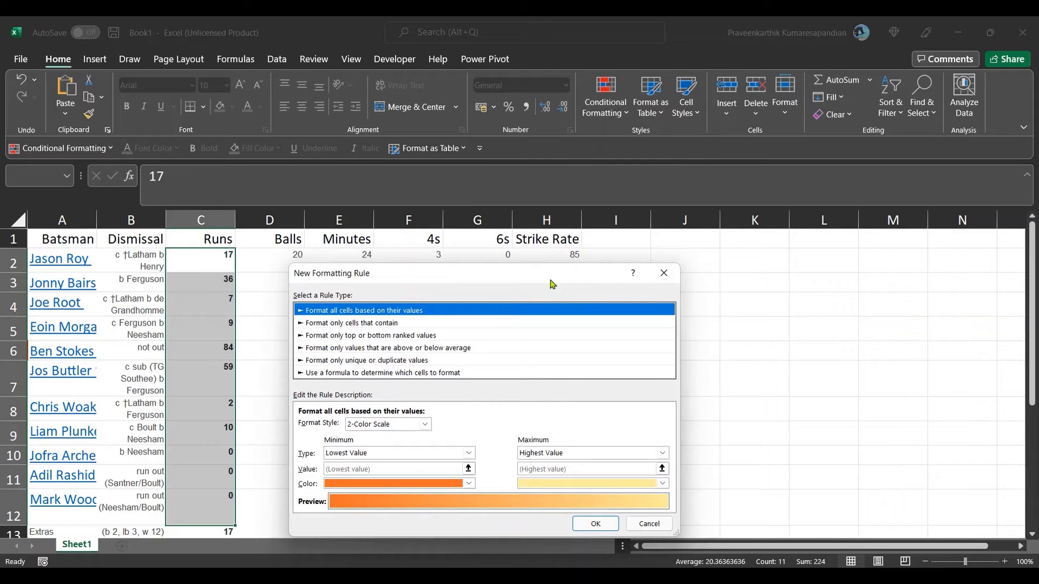
{"action": "left_click_drag", "start_coordinate": [552, 284], "coordinate": [527, 99]}
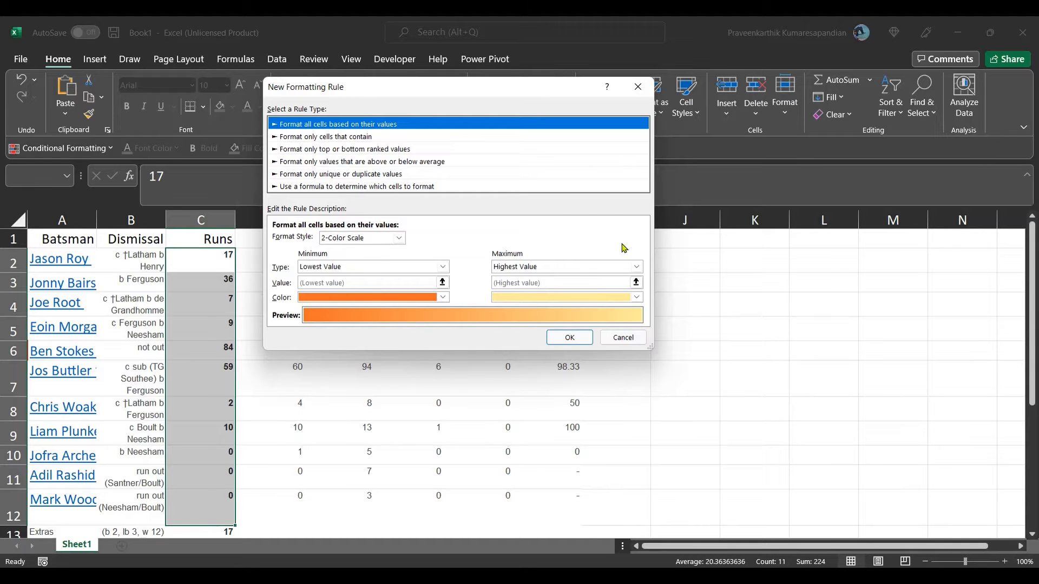
{"action": "left_click", "coordinate": [620, 337]}
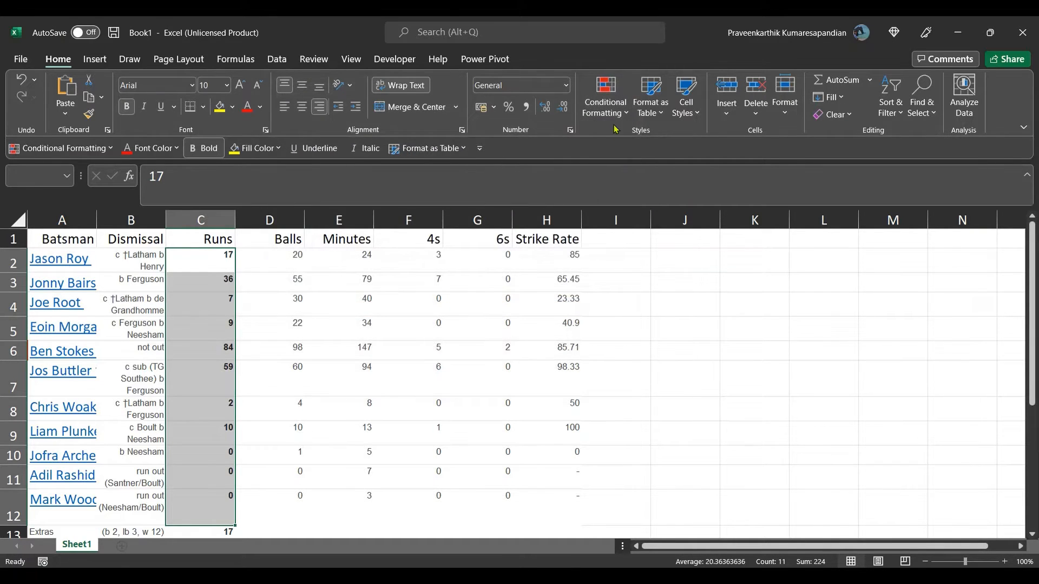
- Examine the top or bottom ranked values rule type and its Top/Bottom choices for the Runs column, without creating a rule
{"action": "left_click", "coordinate": [607, 105]}
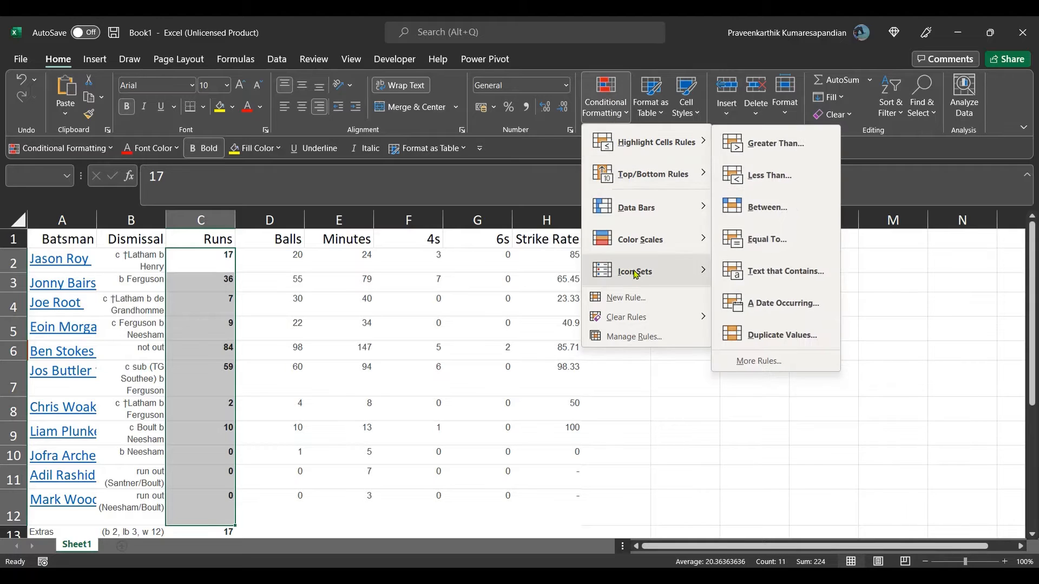
{"action": "left_click", "coordinate": [624, 298]}
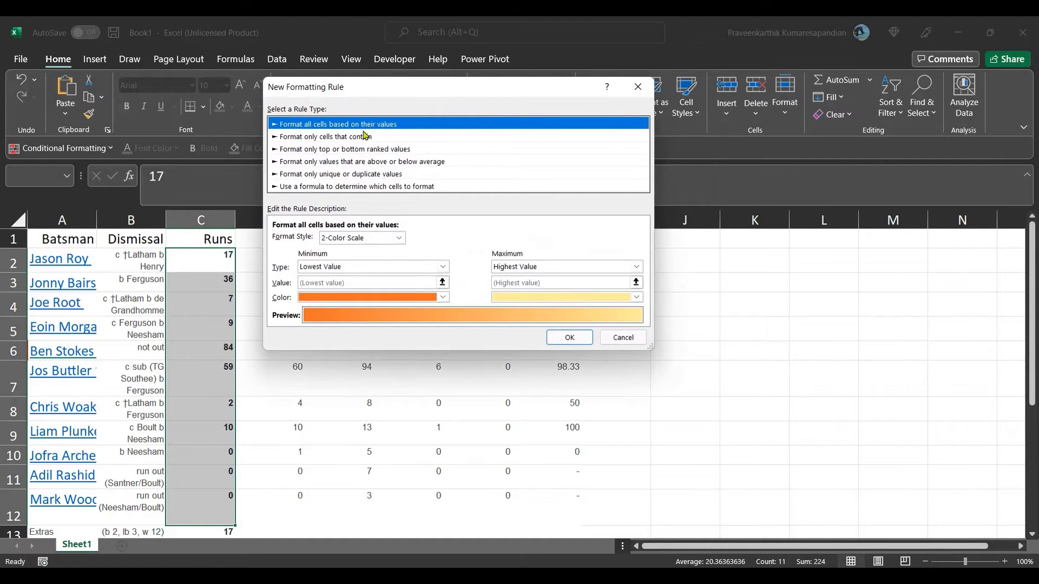
{"action": "left_click", "coordinate": [339, 149]}
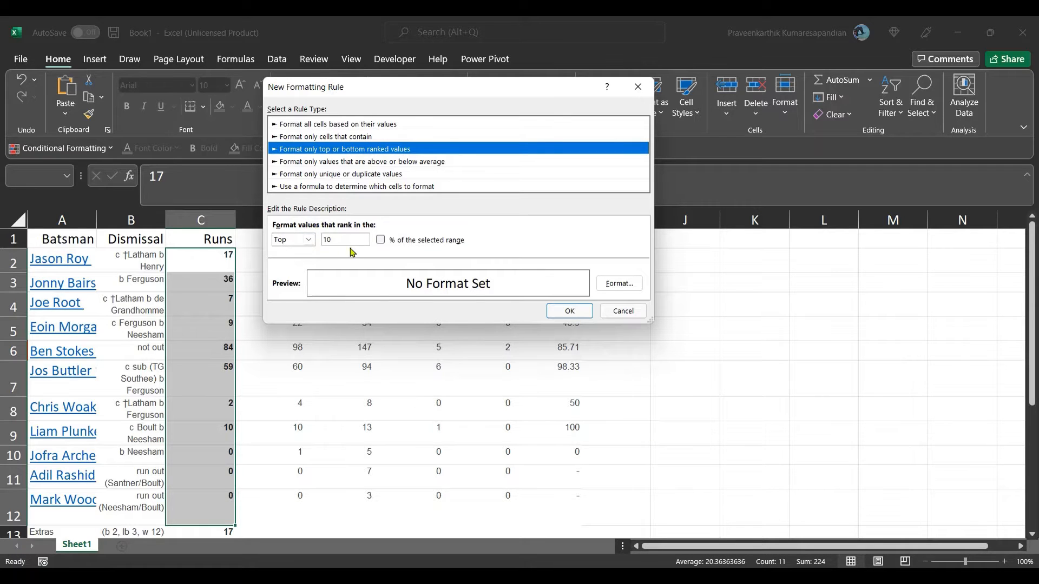
{"action": "left_click", "coordinate": [309, 240]}
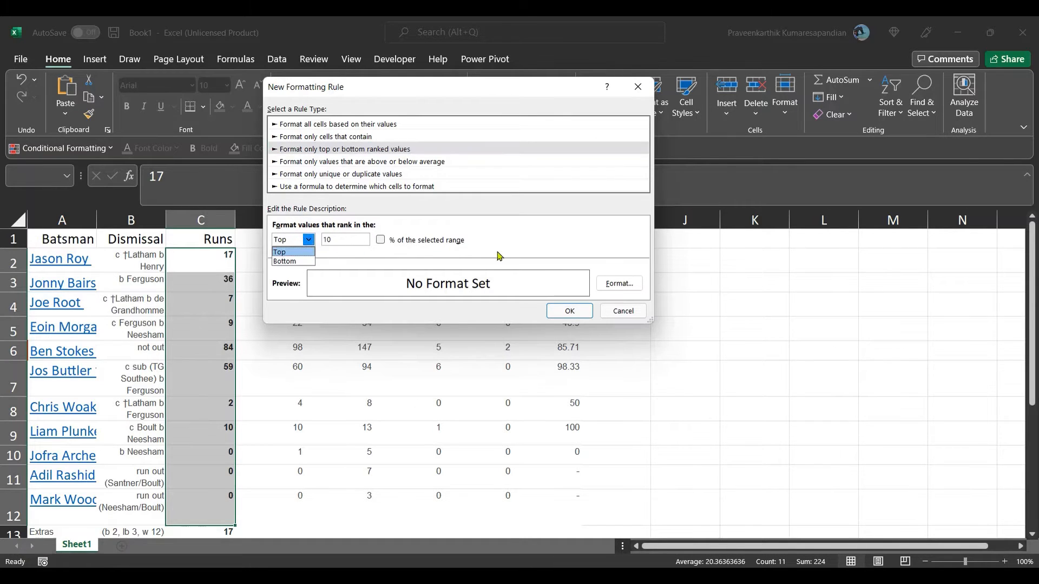
{"action": "left_click", "coordinate": [613, 310]}
{"action": "left_click", "coordinate": [614, 310]}
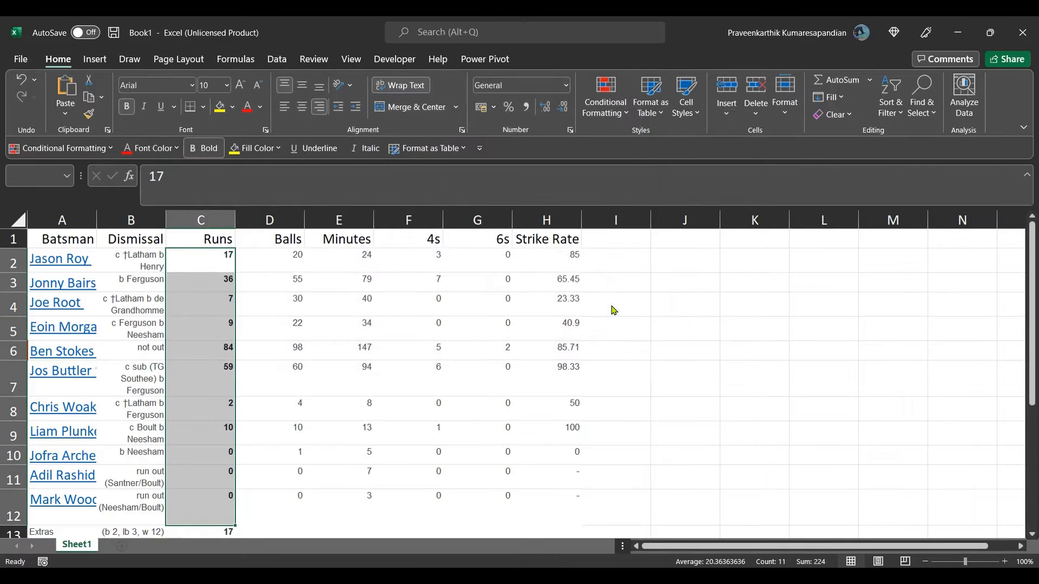
- Compare the preset Top/Bottom rules with the above or below average rule type for new rules, without applying any
{"action": "left_click", "coordinate": [604, 111]}
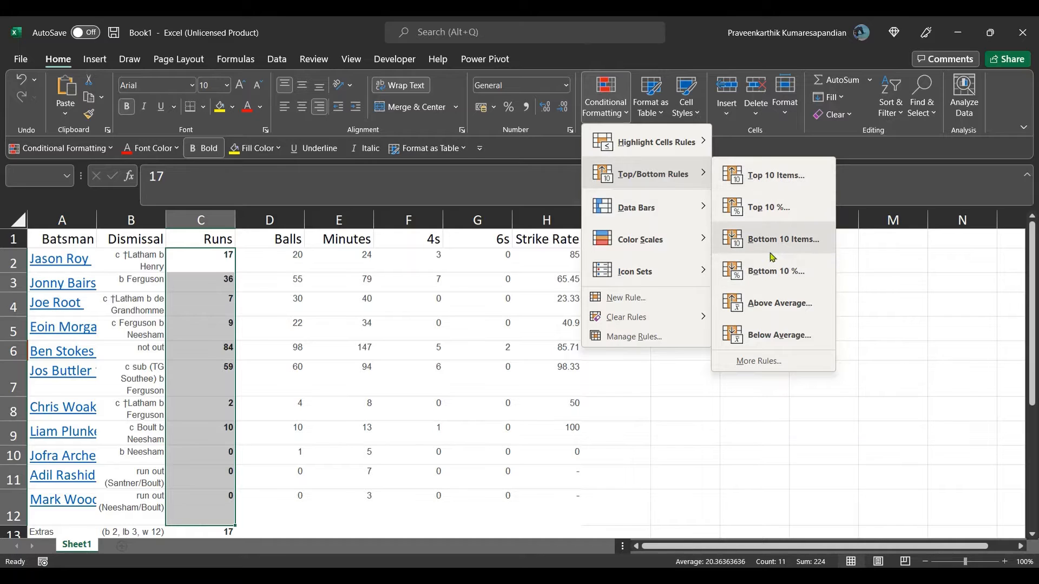
{"action": "left_click", "coordinate": [619, 115]}
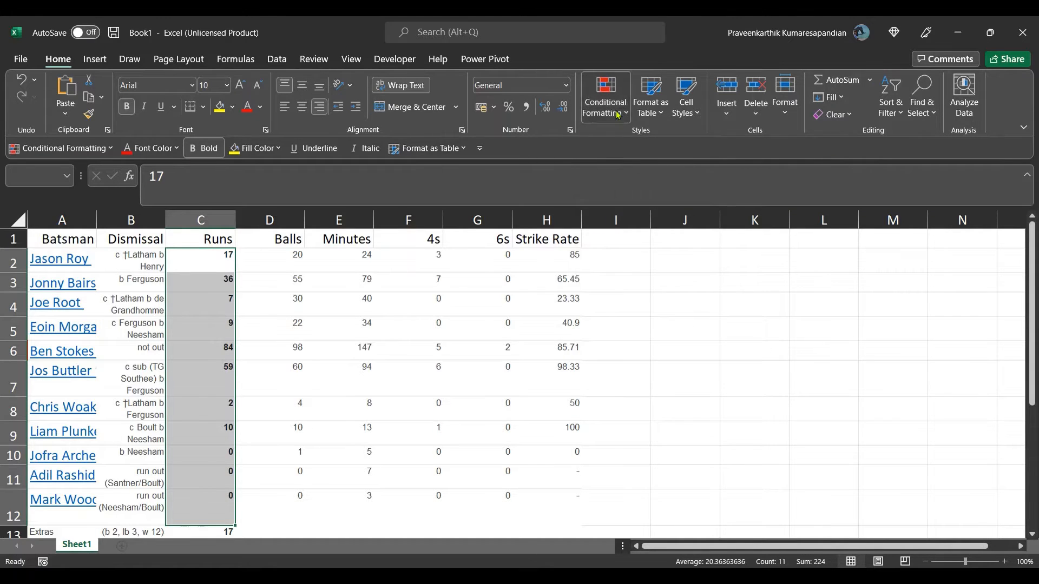
{"action": "left_click", "coordinate": [619, 115]}
{"action": "left_click", "coordinate": [610, 302]}
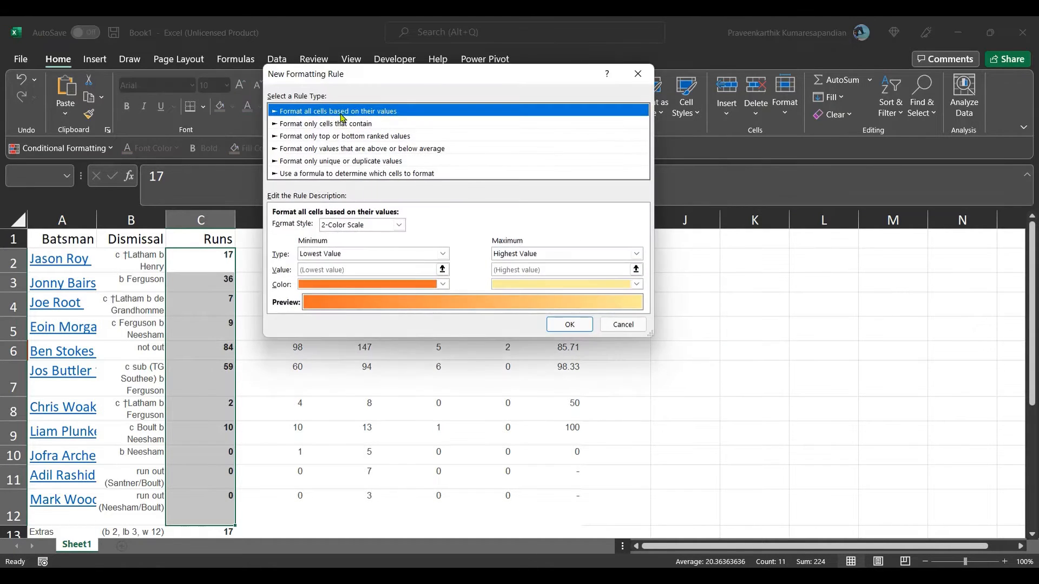
{"action": "left_click", "coordinate": [340, 151]}
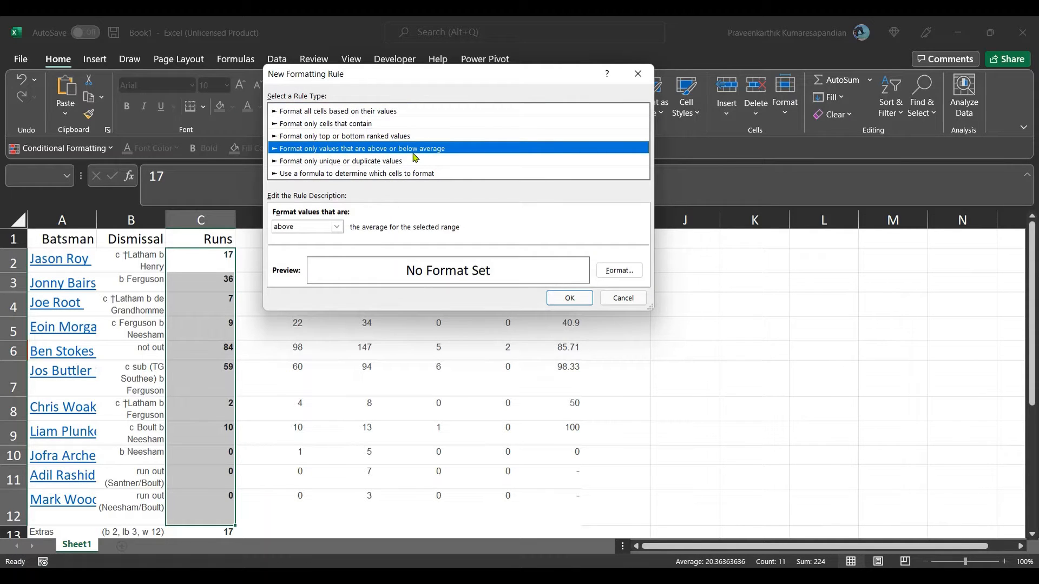
{"action": "left_click", "coordinate": [623, 297]}
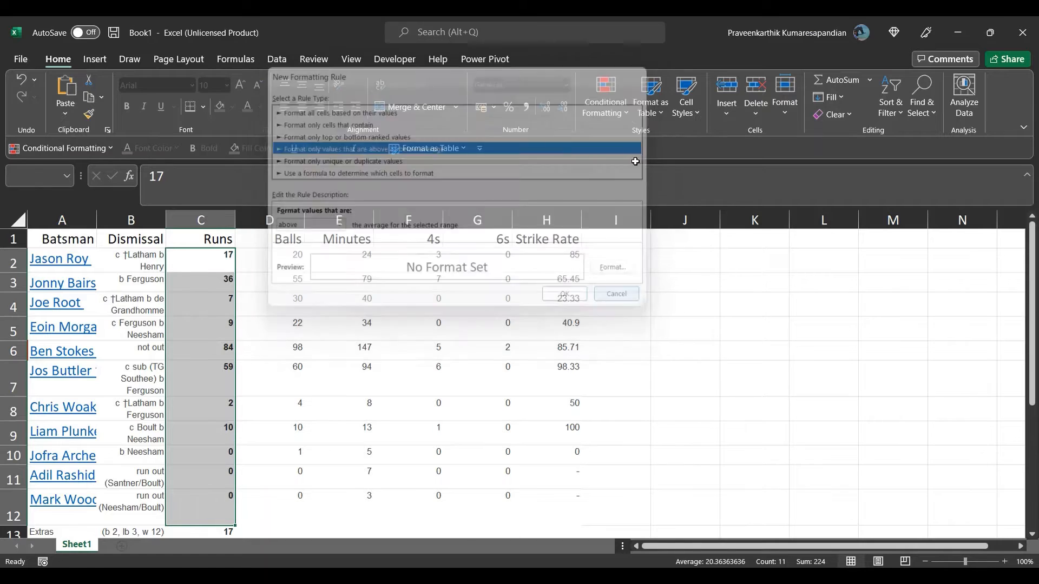
- Open the custom Top/Bottom rule settings, widen and reposition the dialog, and view the unique or duplicate values rule type
{"action": "left_click", "coordinate": [595, 93]}
{"action": "mouse_move", "coordinate": [661, 172]}
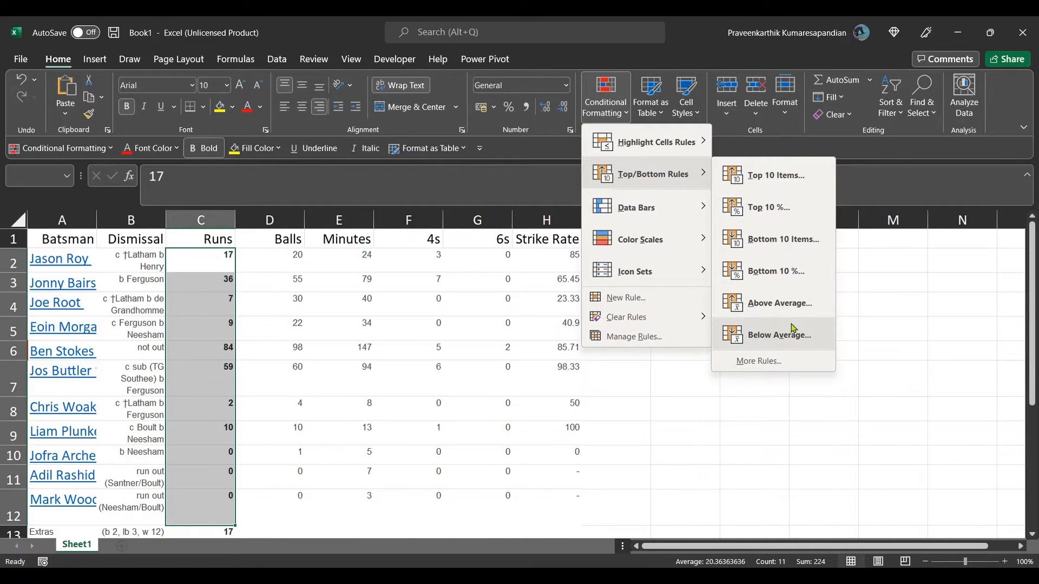
{"action": "left_click", "coordinate": [776, 363]}
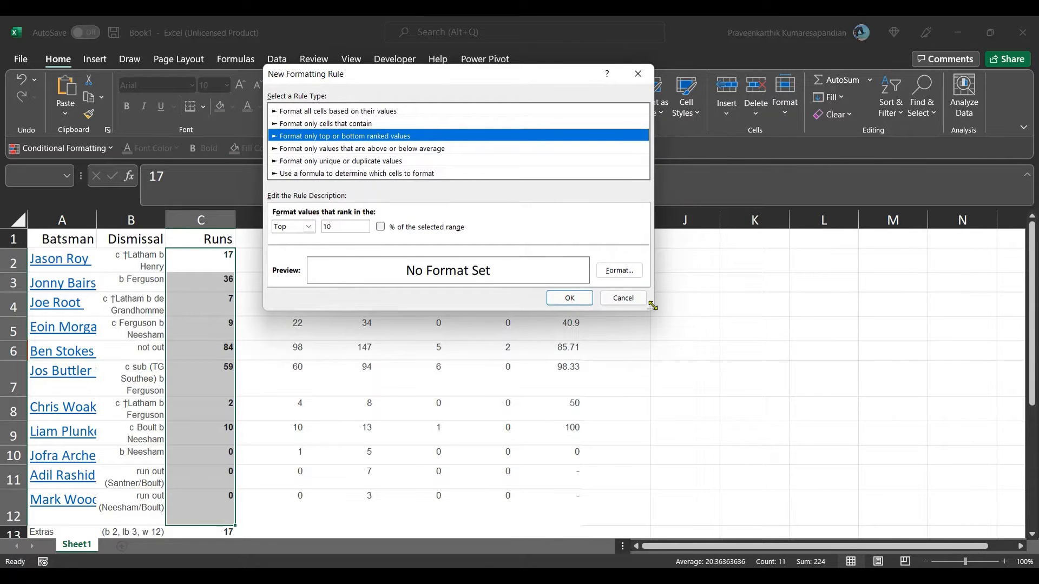
{"action": "left_click_drag", "start_coordinate": [652, 306], "coordinate": [716, 406]}
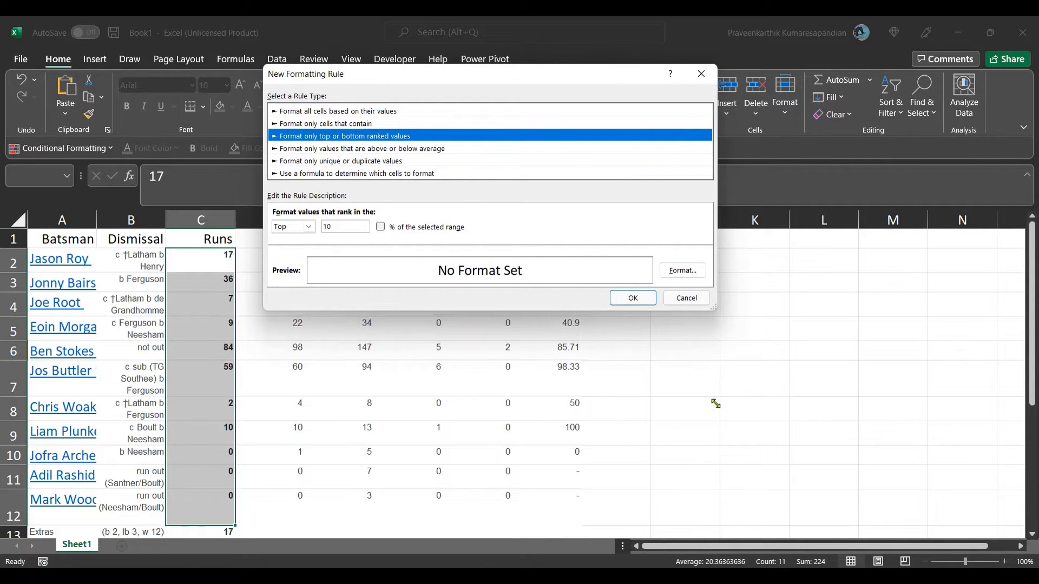
{"action": "left_click_drag", "start_coordinate": [493, 78], "coordinate": [489, 128]}
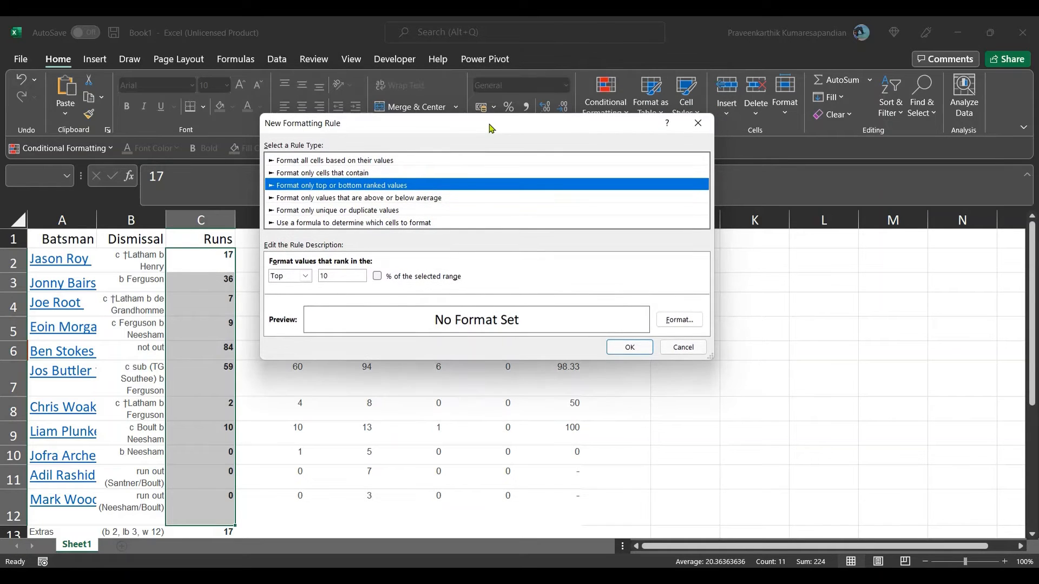
{"action": "left_click", "coordinate": [425, 212]}
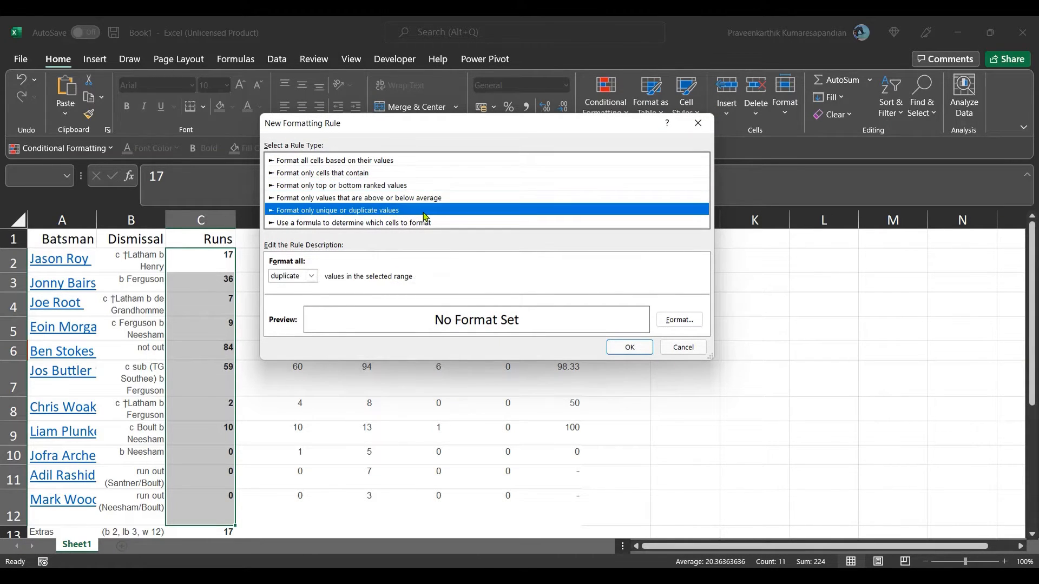
- Examine the format styles for value-based formatting and the formula-based rule type, and leave without creating a rule
{"action": "left_click", "coordinate": [443, 165]}
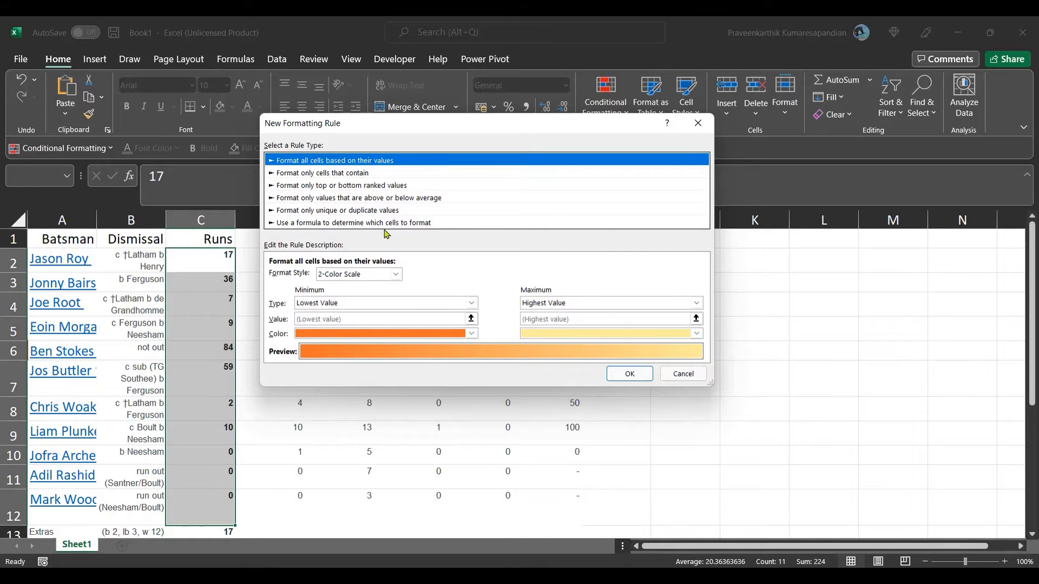
{"action": "left_click", "coordinate": [396, 275]}
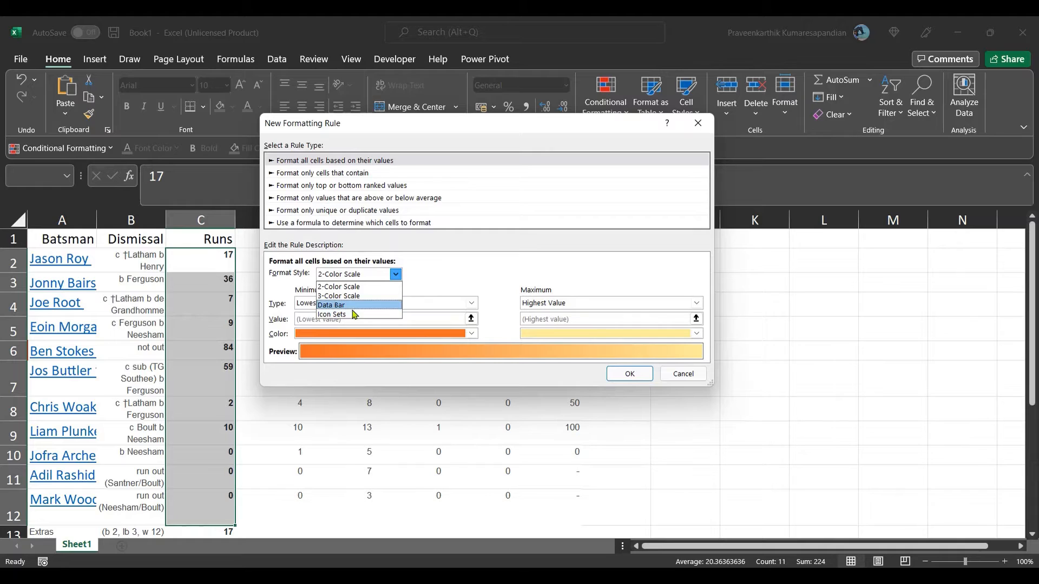
{"action": "left_click", "coordinate": [454, 280]}
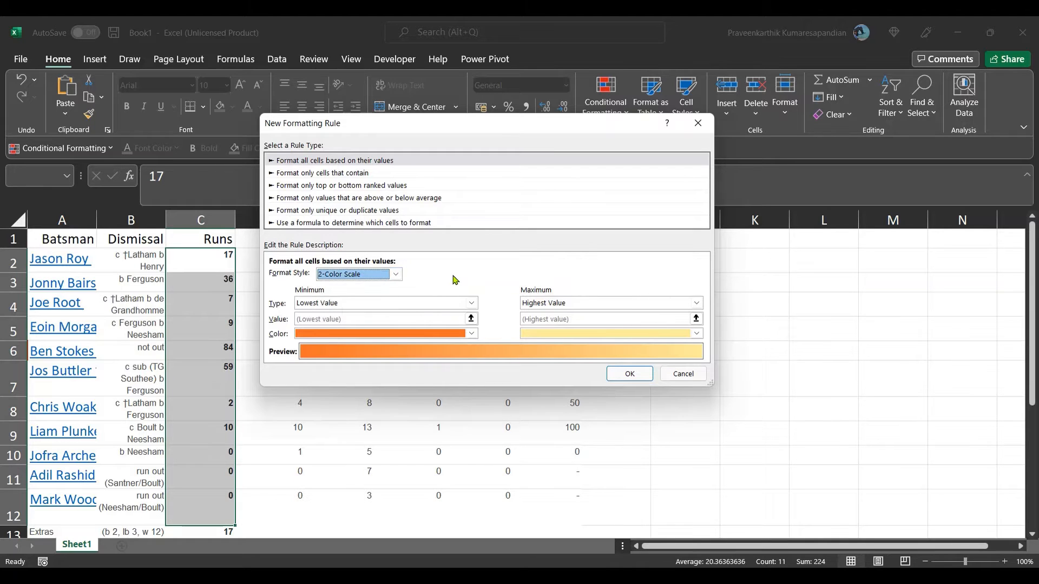
{"action": "left_click", "coordinate": [422, 223]}
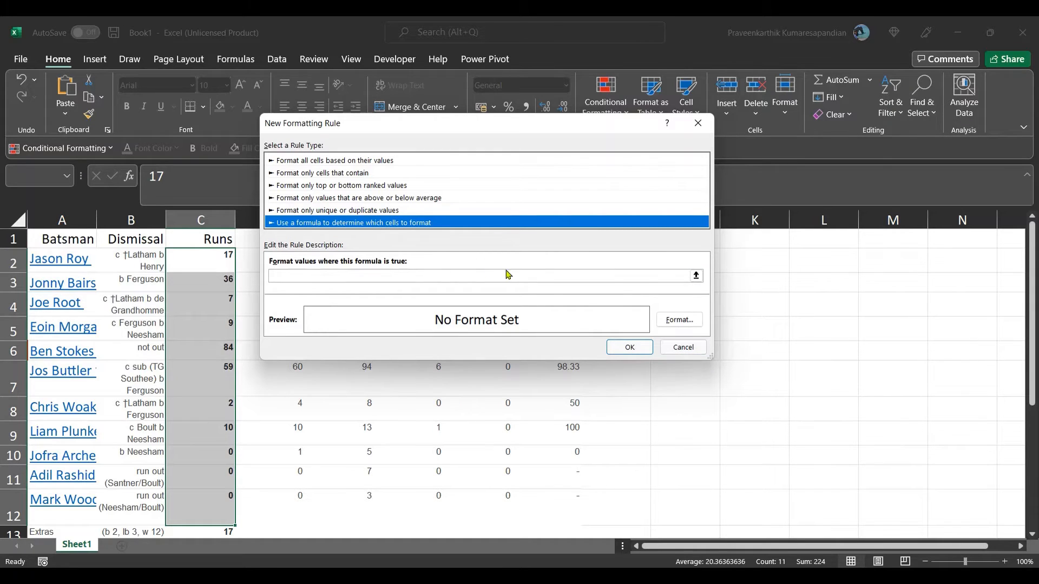
{"action": "left_click", "coordinate": [695, 352]}
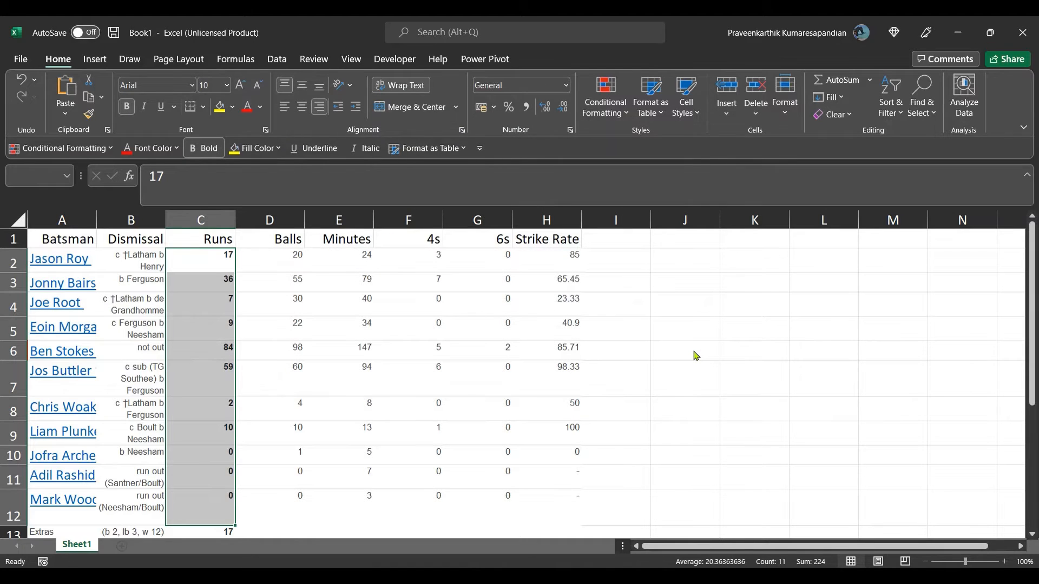
- Select empty cell J10 and view the formula-based option for a new formatting rule, without creating it
{"action": "left_click", "coordinate": [669, 454]}
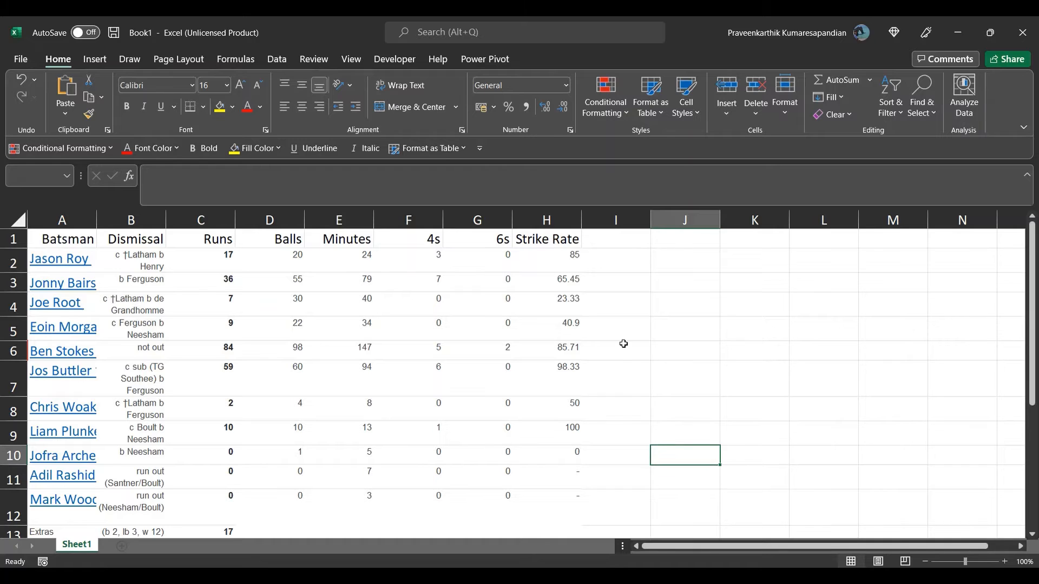
{"action": "left_click", "coordinate": [603, 106]}
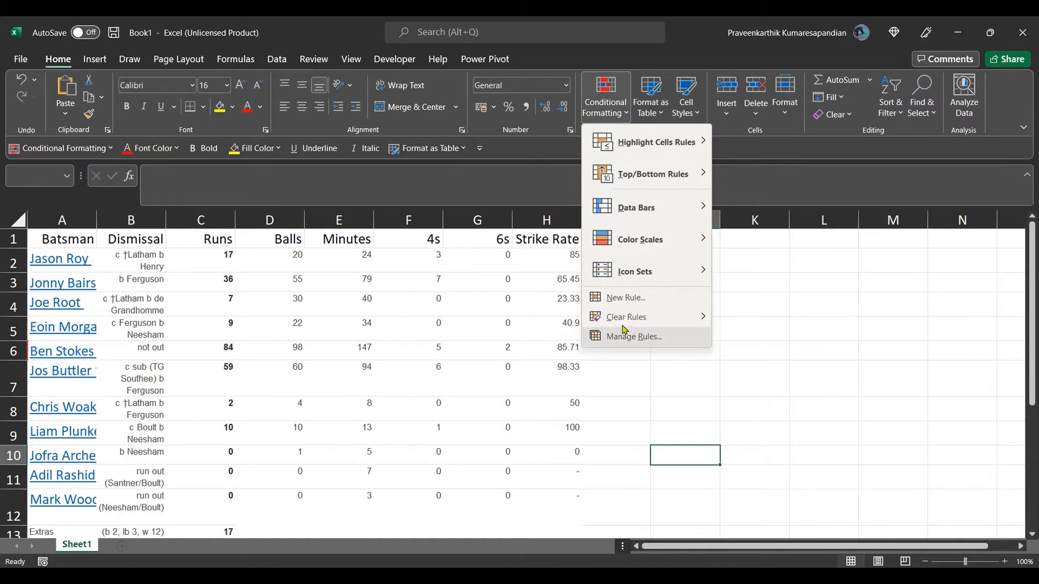
{"action": "left_click", "coordinate": [622, 297]}
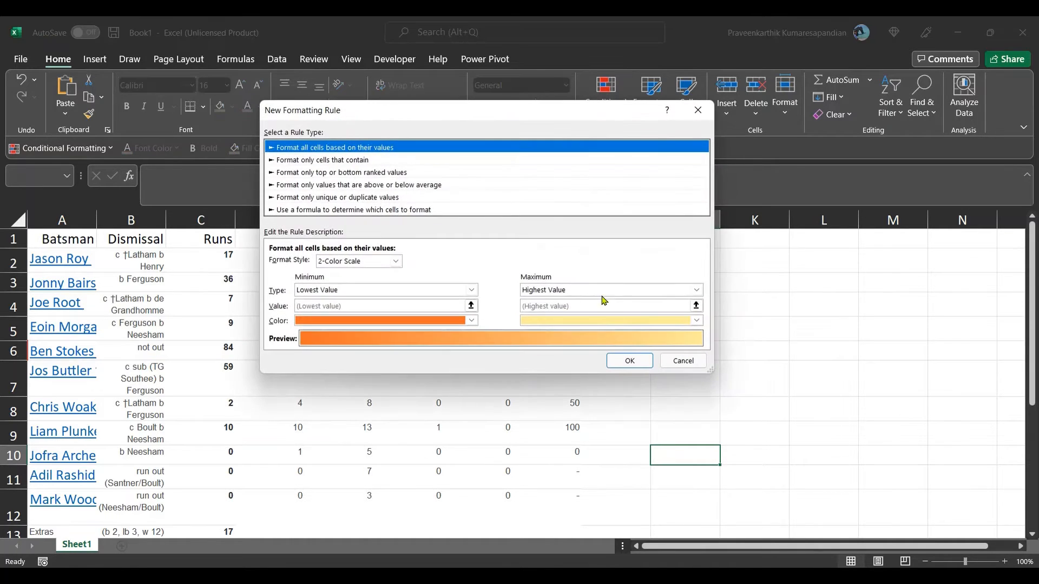
{"action": "left_click", "coordinate": [377, 211]}
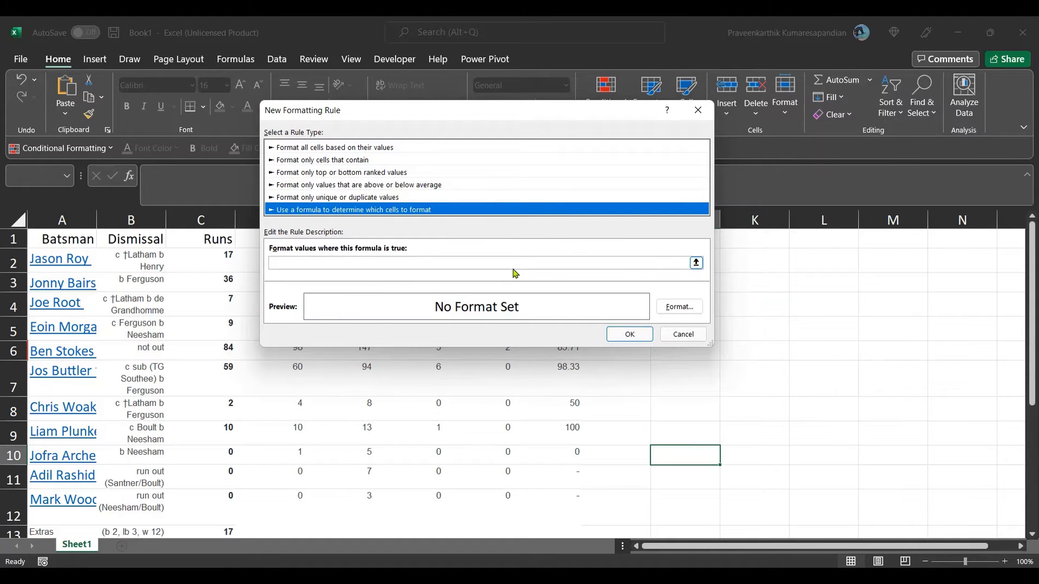
{"action": "left_click", "coordinate": [677, 332]}
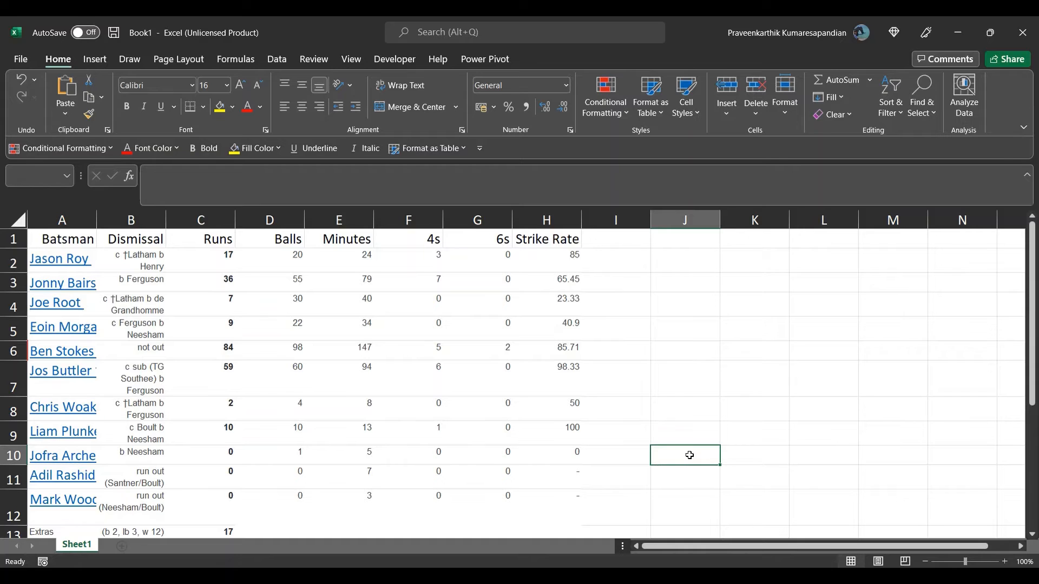
- Bring up a new formatting rule again, inspect its empty formula condition, and leave without creating the rule
{"action": "left_click", "coordinate": [605, 108]}
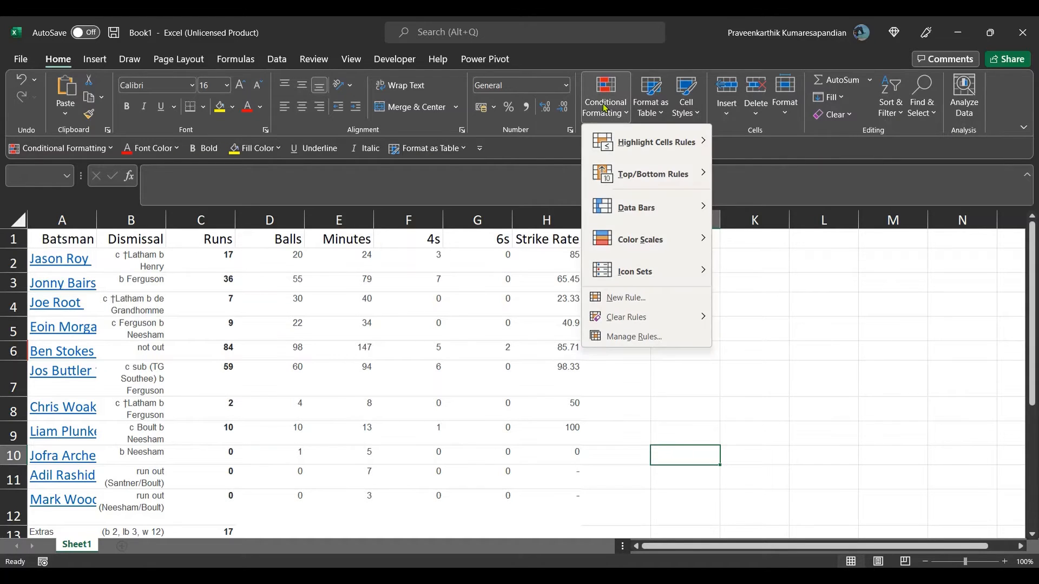
{"action": "left_click", "coordinate": [620, 300]}
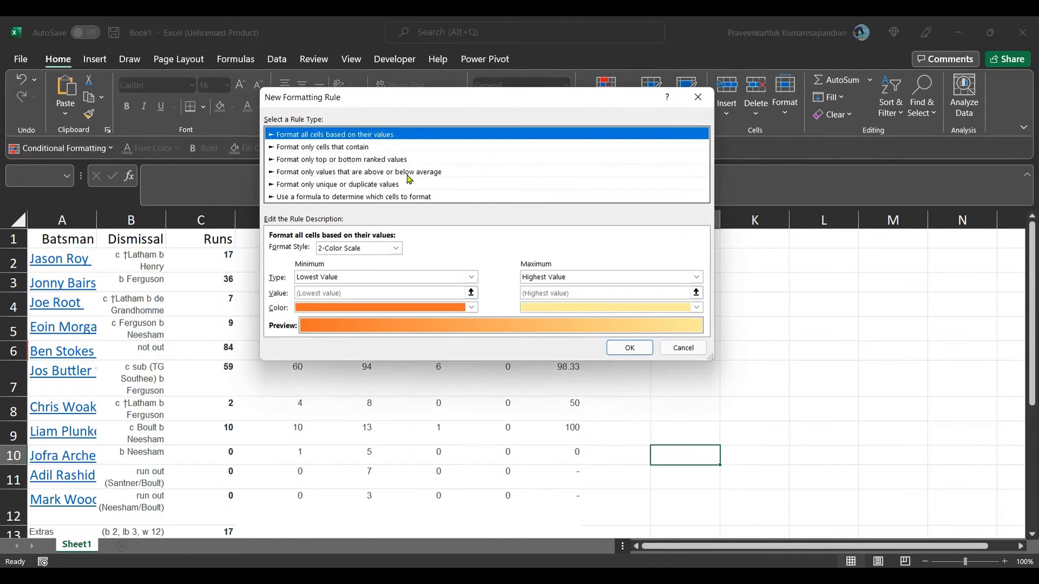
{"action": "left_click", "coordinate": [334, 197]}
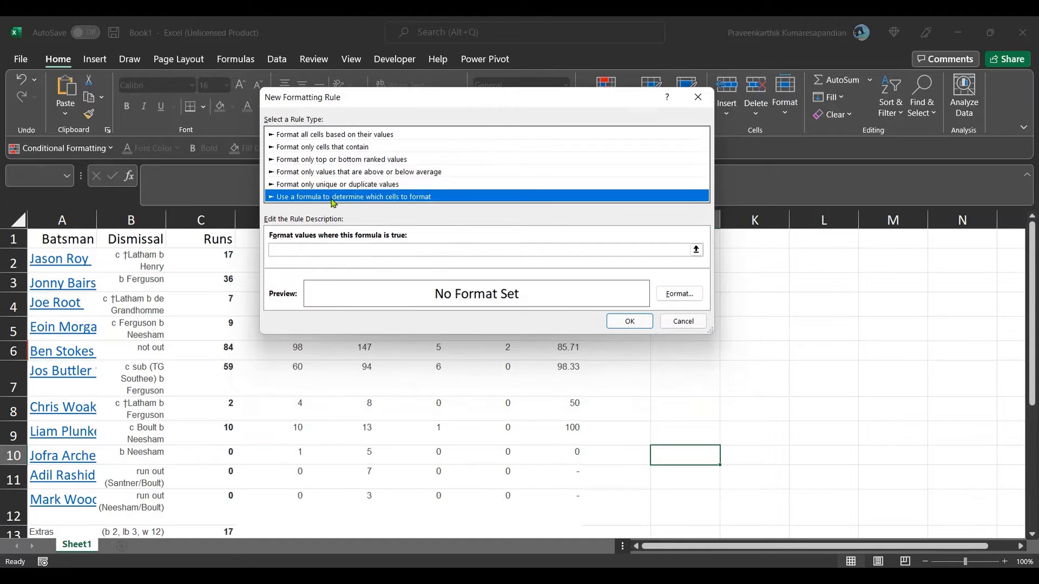
{"action": "left_click", "coordinate": [403, 250]}
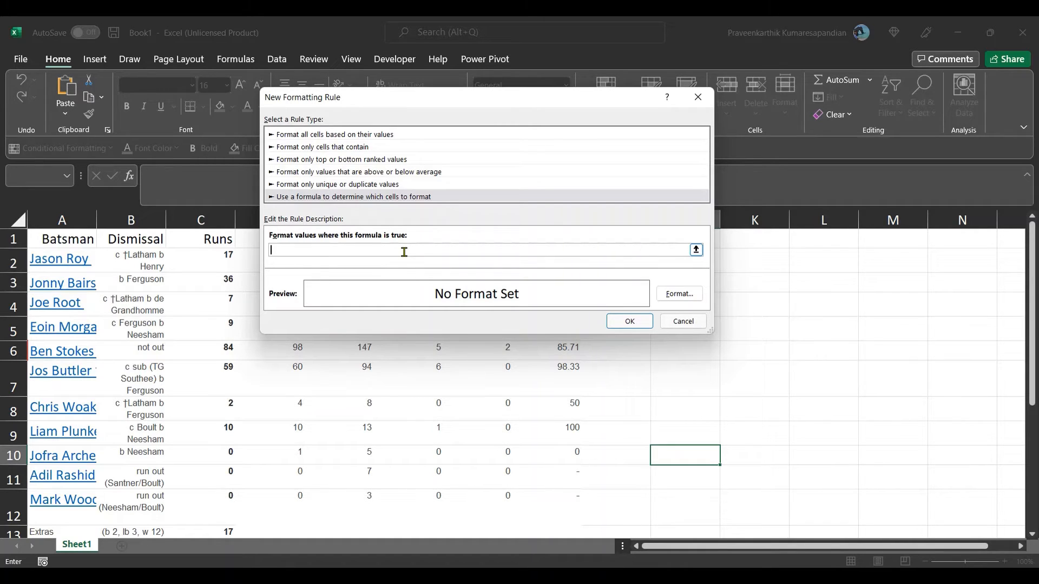
{"action": "left_click", "coordinate": [682, 323]}
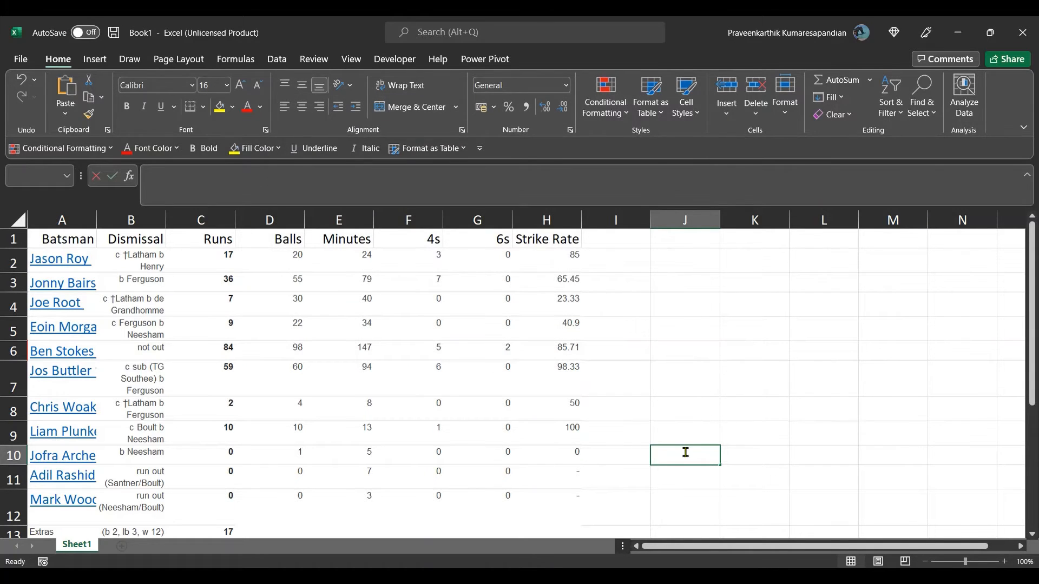
{"action": "double_click", "coordinate": [686, 452]}
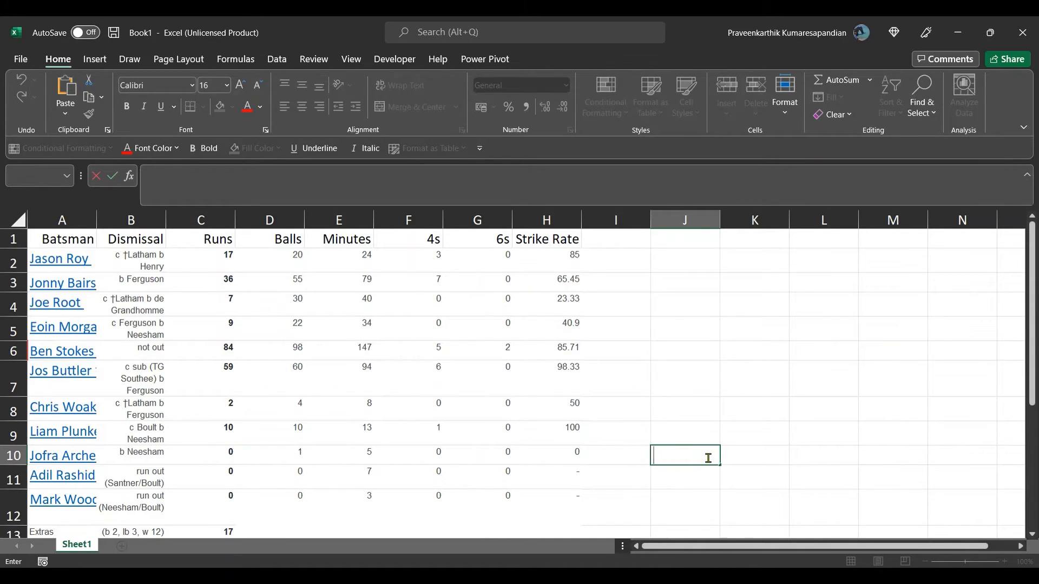
{"action": "left_click", "coordinate": [769, 458]}
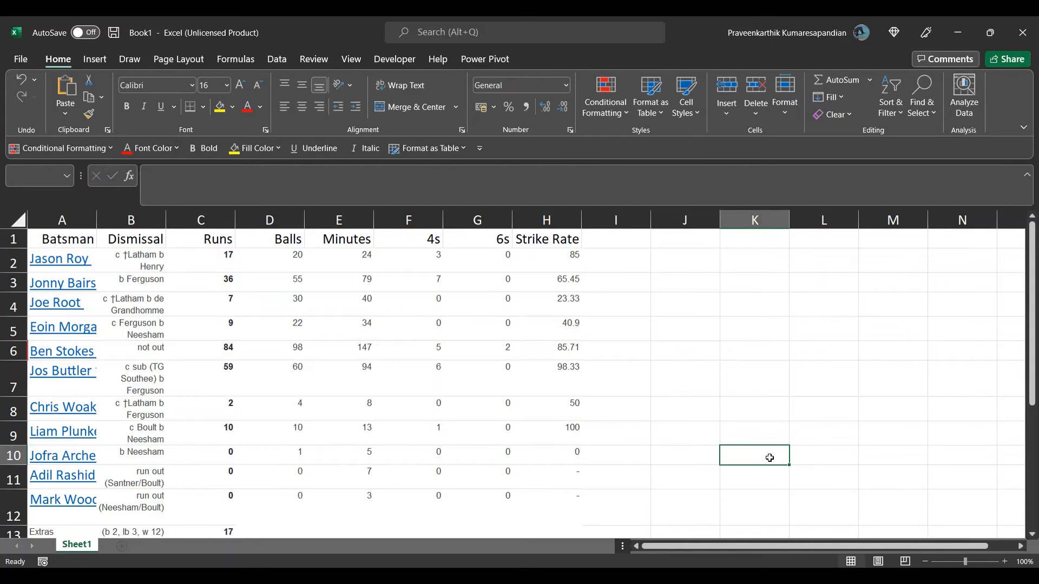
{"action": "left_click", "coordinate": [683, 454]}
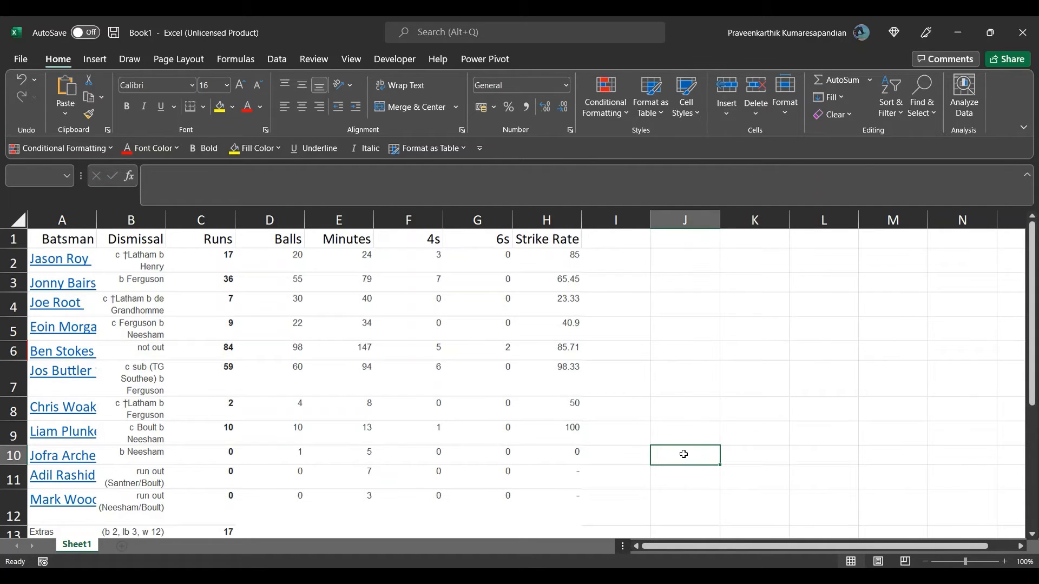
{"action": "left_click", "coordinate": [210, 254]}
{"action": "left_click_drag", "start_coordinate": [211, 254], "coordinate": [205, 490]}
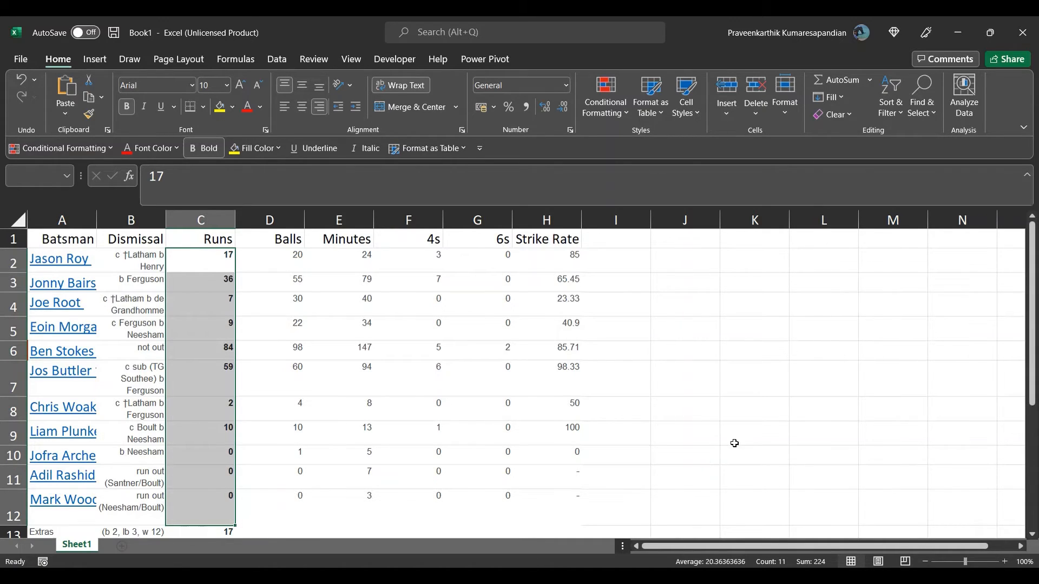
{"action": "double_click", "coordinate": [705, 437]}
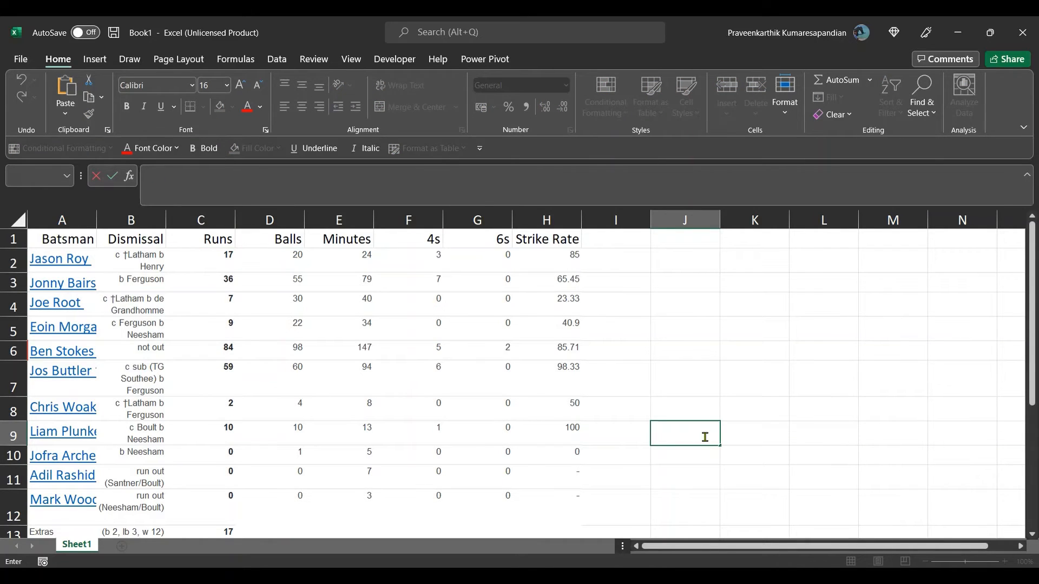
- Enter the formula =C10=0 in cell J10 to test whether the Runs value in row 10 equals zero
{"action": "double_click", "coordinate": [697, 456]}
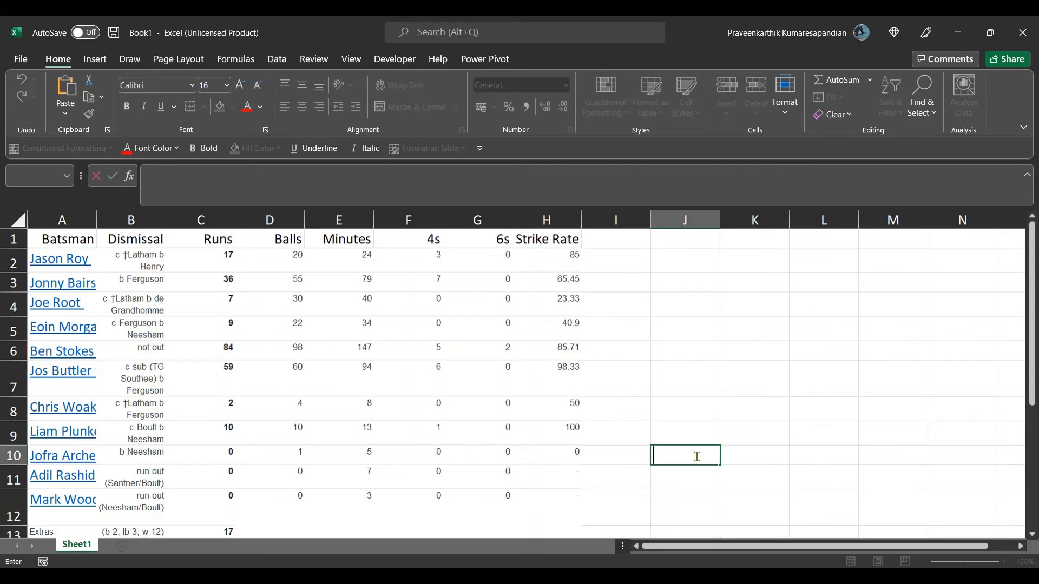
{"action": "type", "text": "="}
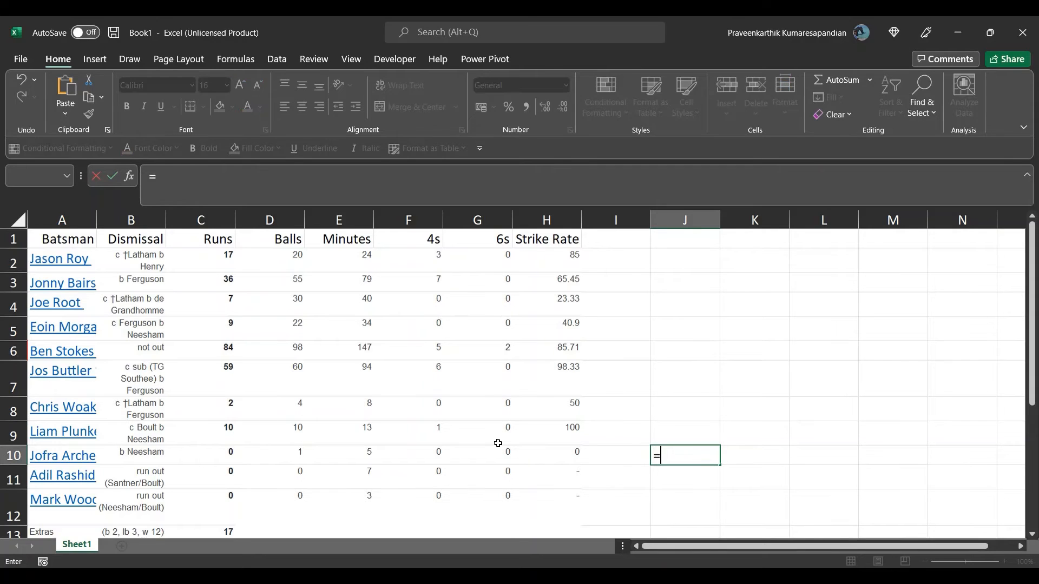
{"action": "left_click", "coordinate": [231, 450]}
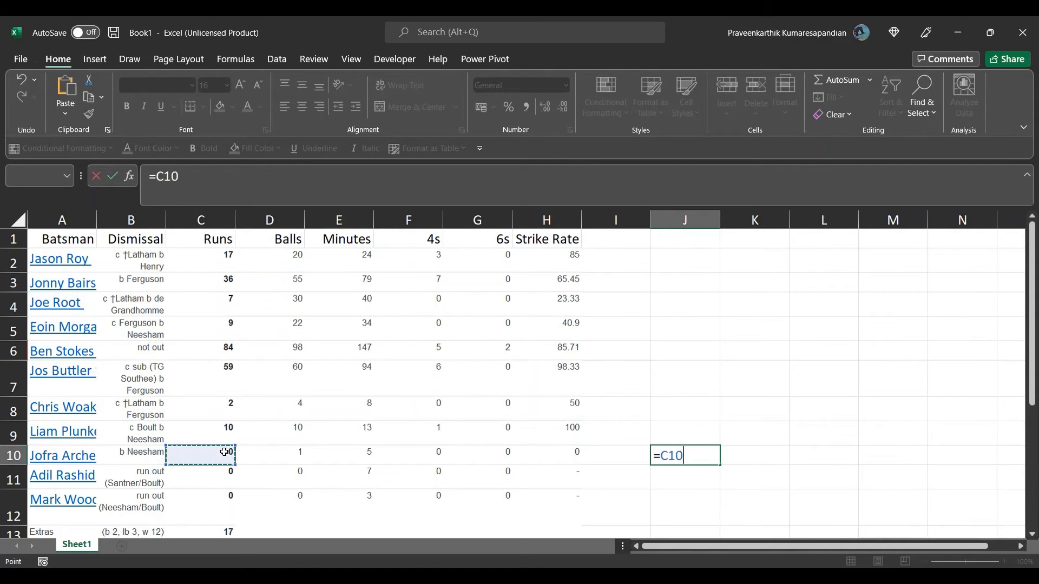
{"action": "left_click", "coordinate": [201, 187]}
{"action": "type", "text": "="}
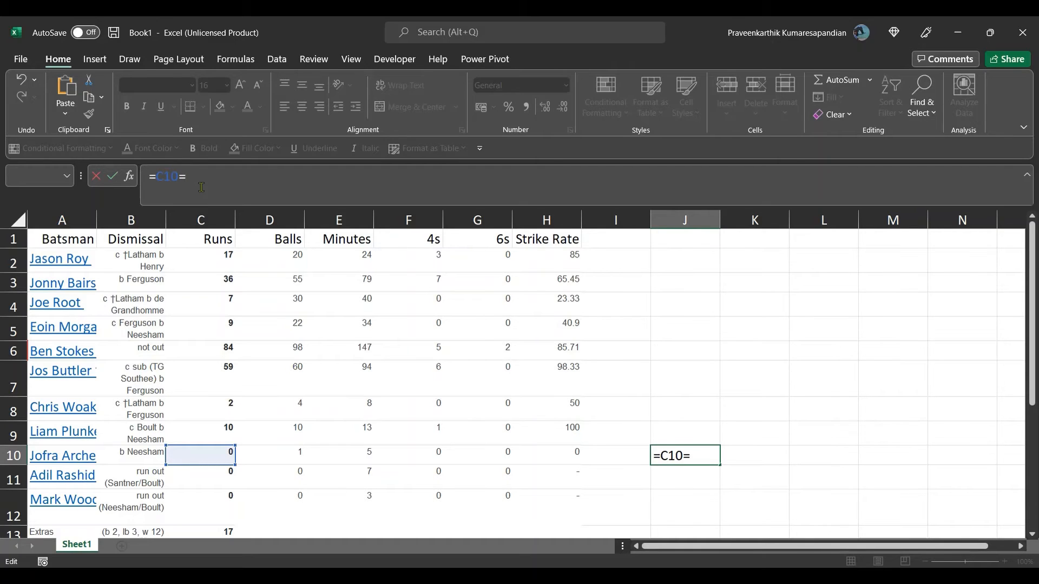
{"action": "type", "text": "0"}
{"action": "key", "text": "Return"}
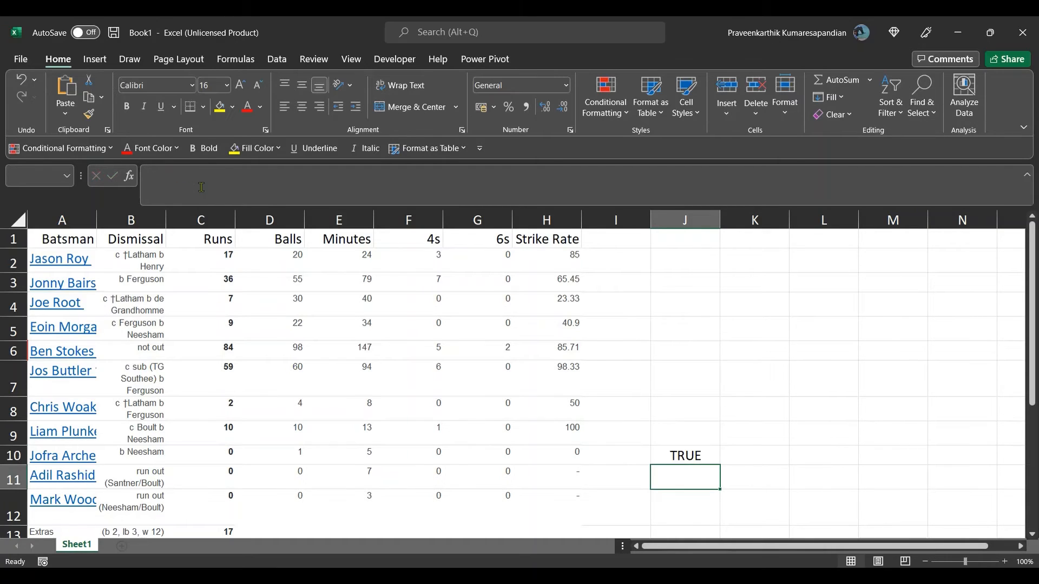
- Copy the zero-test formula from J10 into J7 so it checks the Runs value in row 7
{"action": "left_click", "coordinate": [686, 456]}
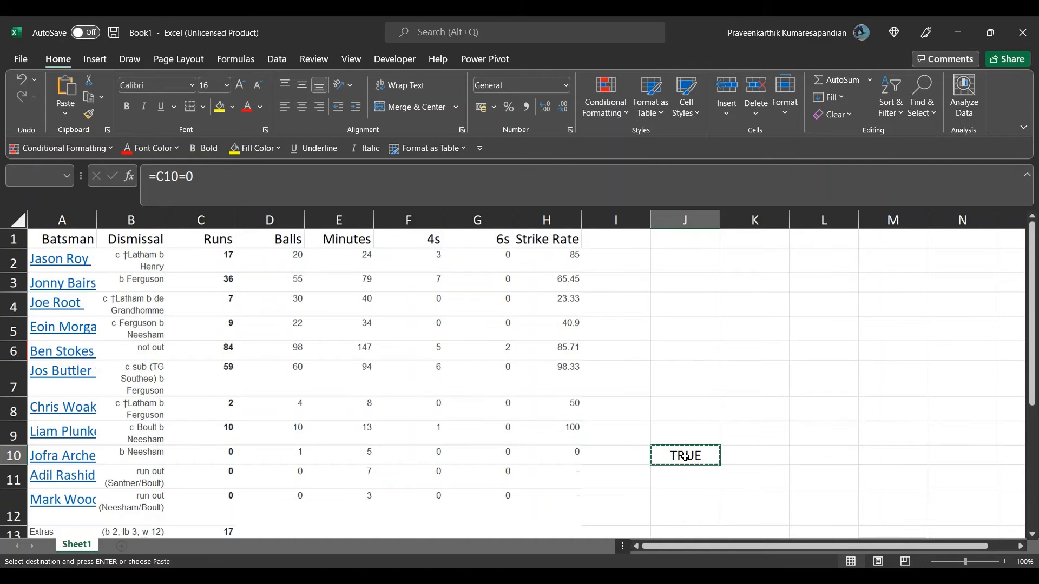
{"action": "left_click", "coordinate": [687, 383]}
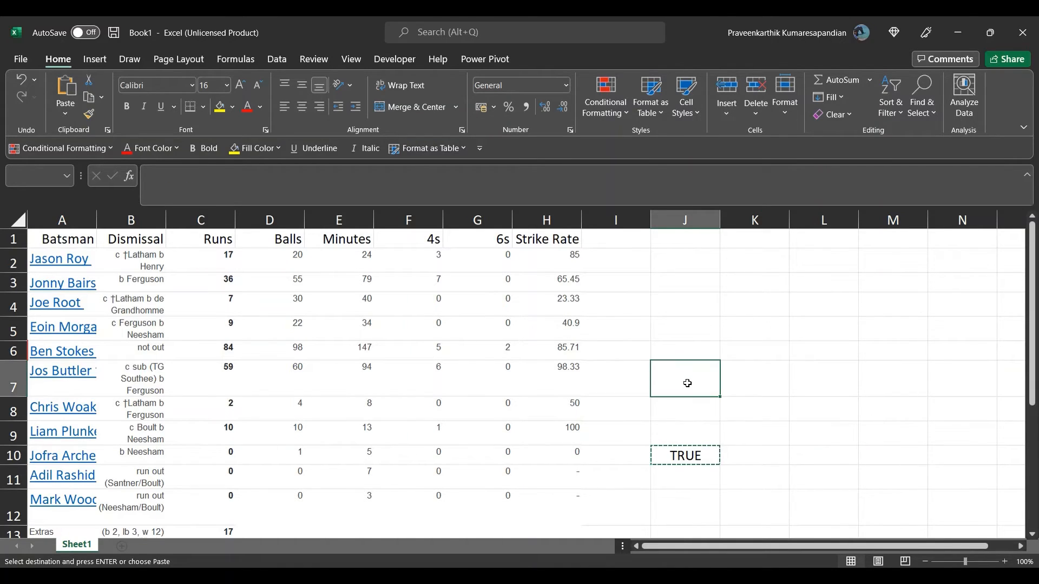
{"action": "key", "text": "ctrl+v"}
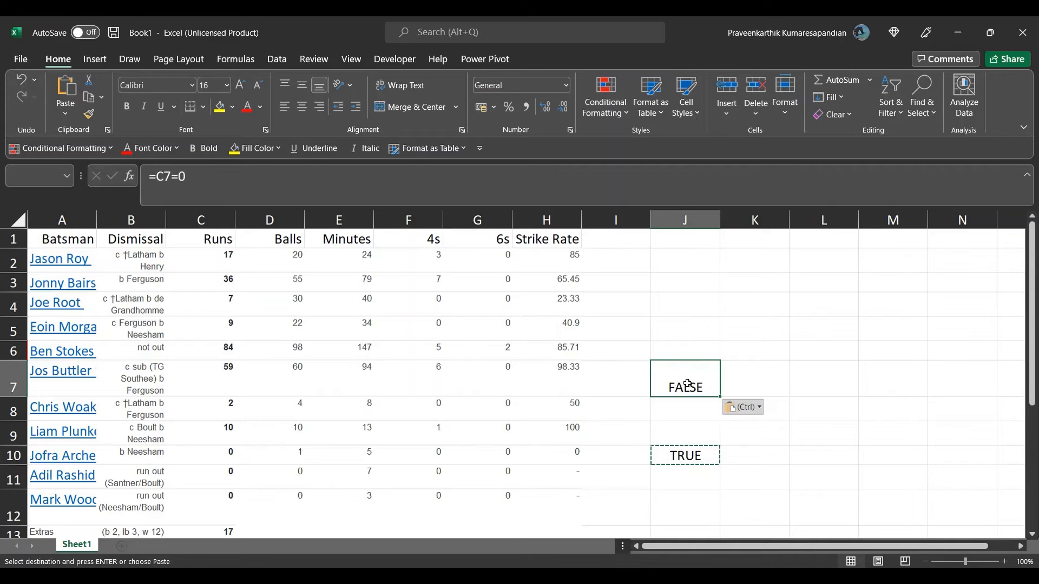
{"action": "left_click", "coordinate": [676, 455]}
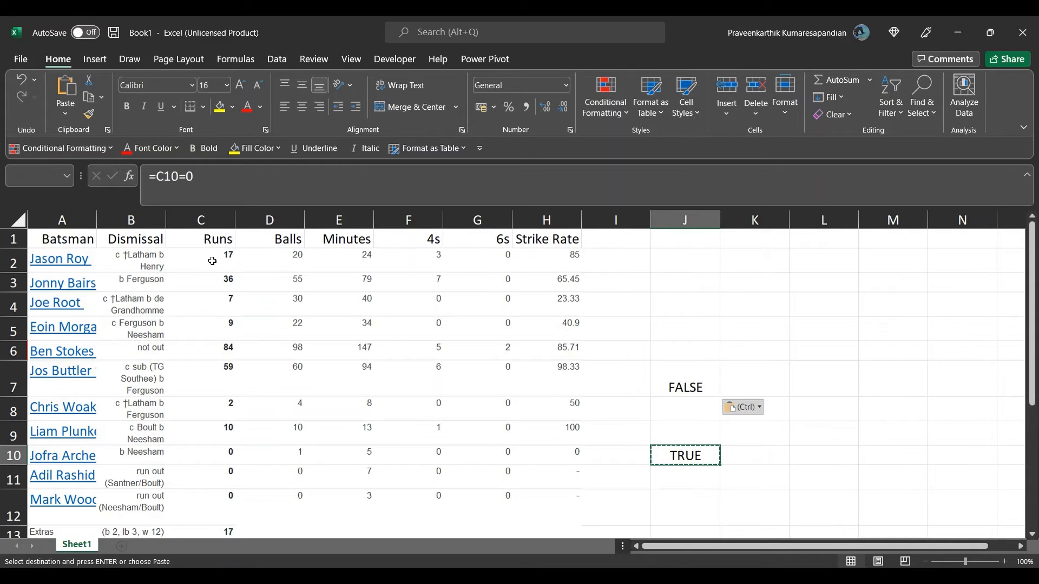
- Start a formula-based conditional formatting rule for cell C10 with the condition =C10=0
{"action": "left_click_drag", "start_coordinate": [212, 261], "coordinate": [207, 489]}
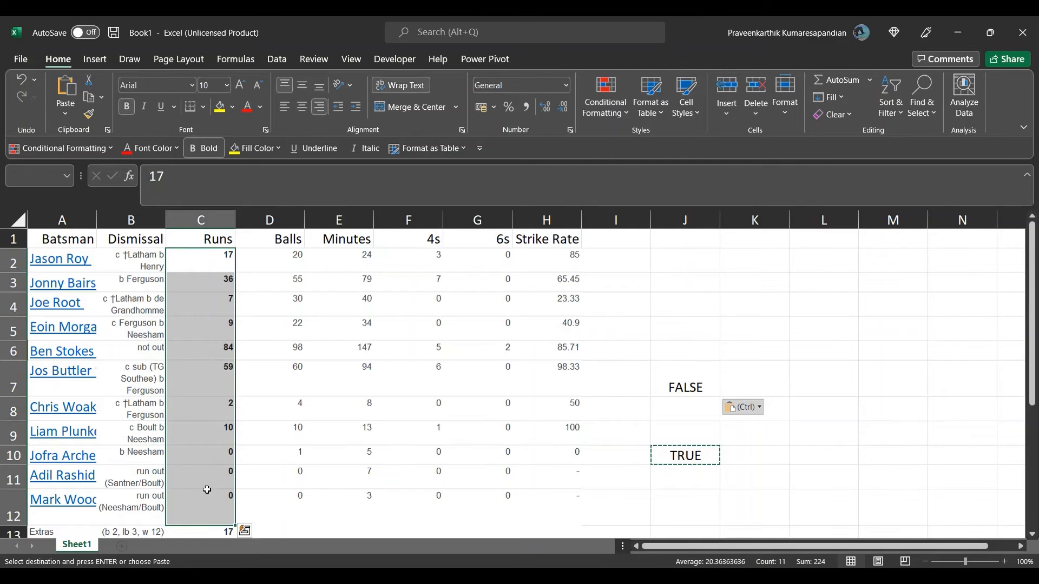
{"action": "left_click", "coordinate": [212, 458]}
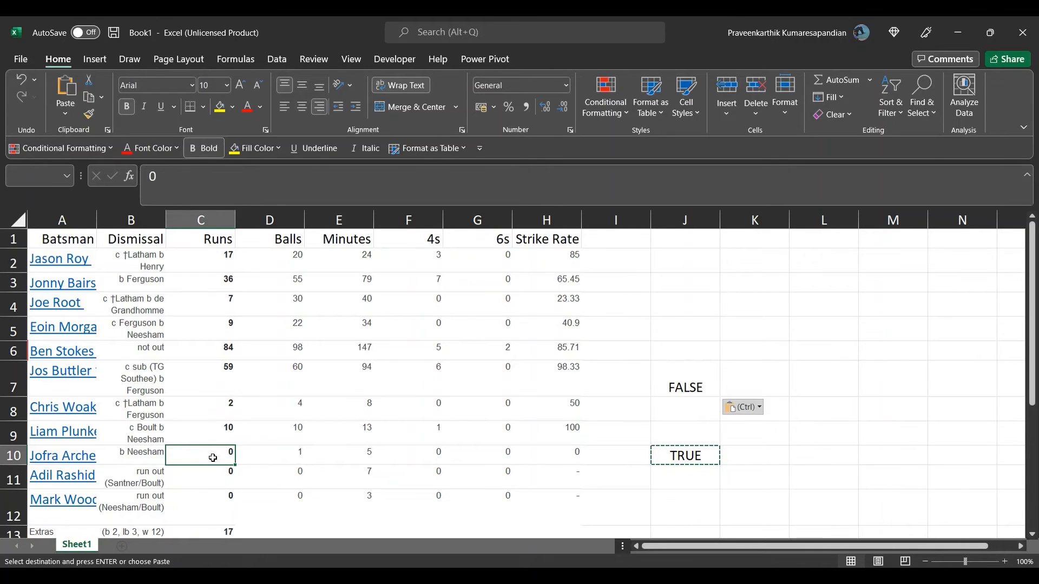
{"action": "left_click", "coordinate": [614, 118]}
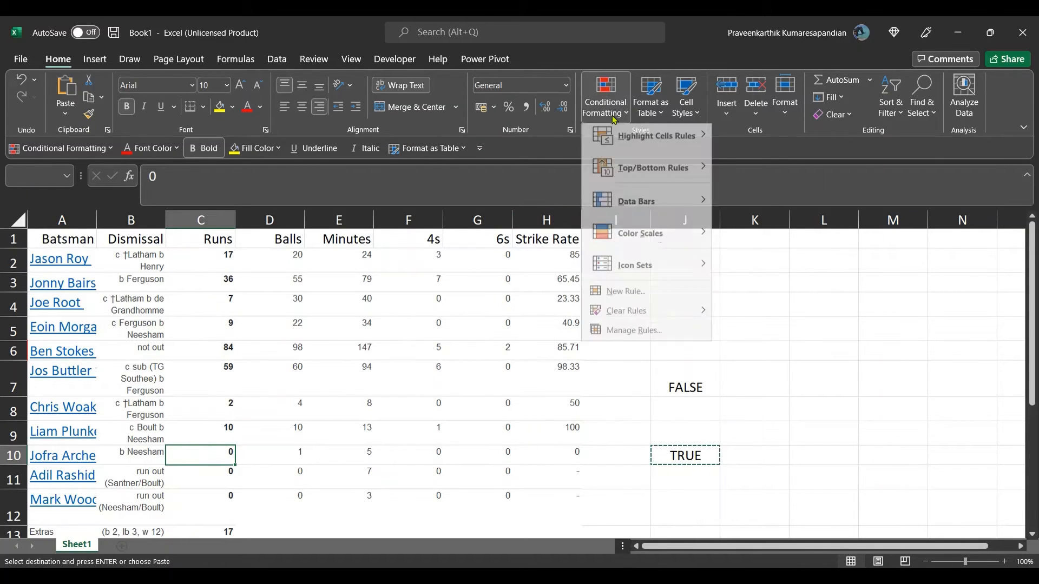
{"action": "left_click", "coordinate": [607, 297]}
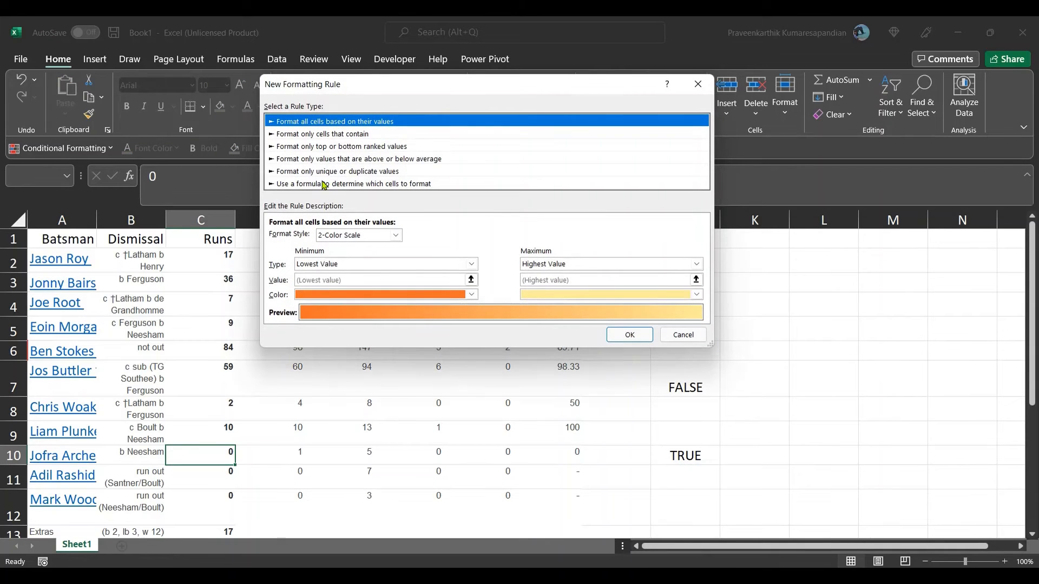
{"action": "left_click", "coordinate": [323, 184]}
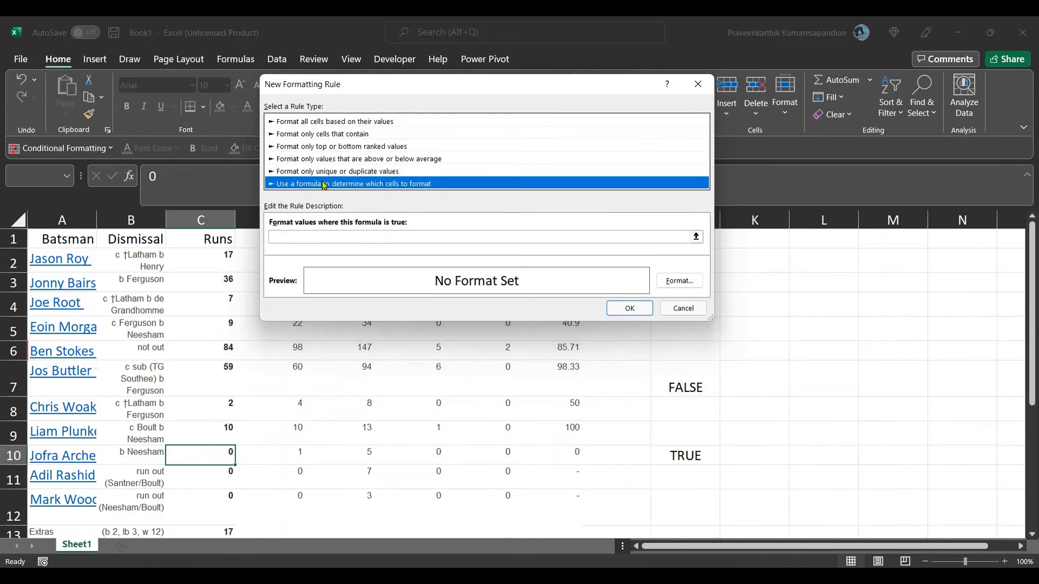
{"action": "left_click", "coordinate": [308, 238]}
{"action": "type", "text": "="}
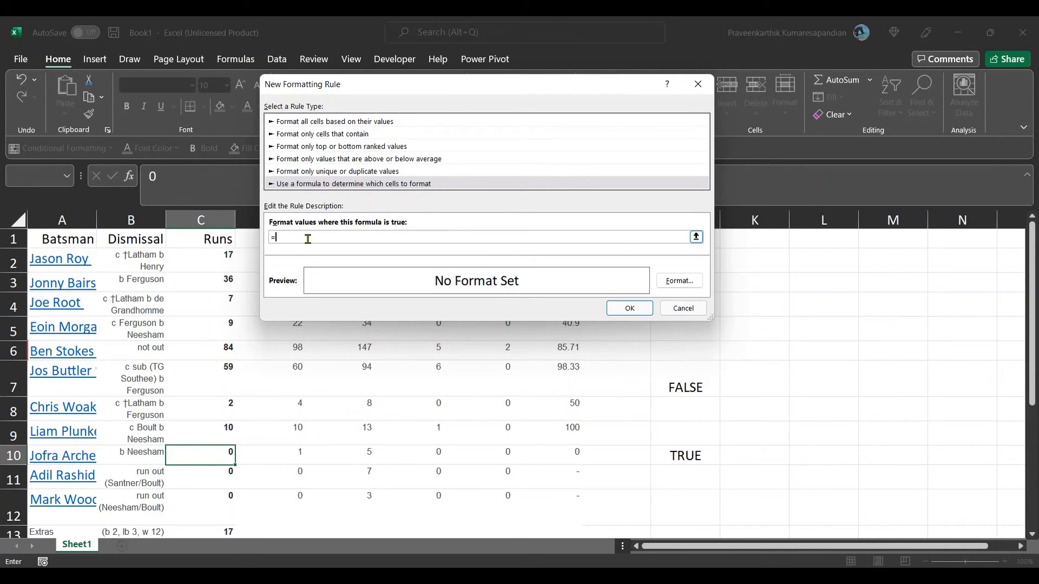
{"action": "type", "text": "C10=0"}
- Set both the background fill and the pattern color of the rule's format to standard red
{"action": "left_click", "coordinate": [679, 280]}
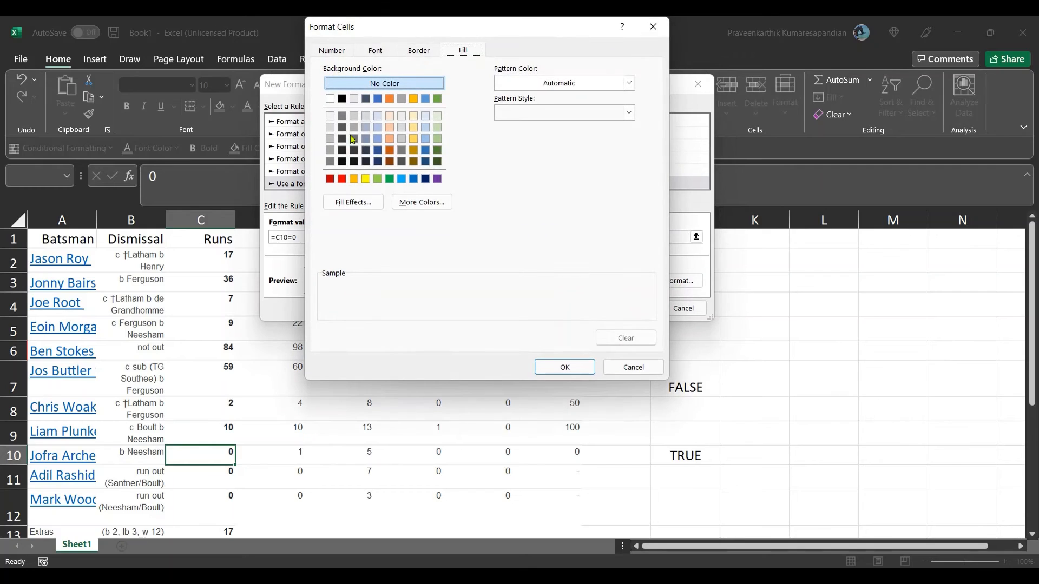
{"action": "left_click", "coordinate": [342, 179]}
{"action": "left_click", "coordinate": [541, 83]}
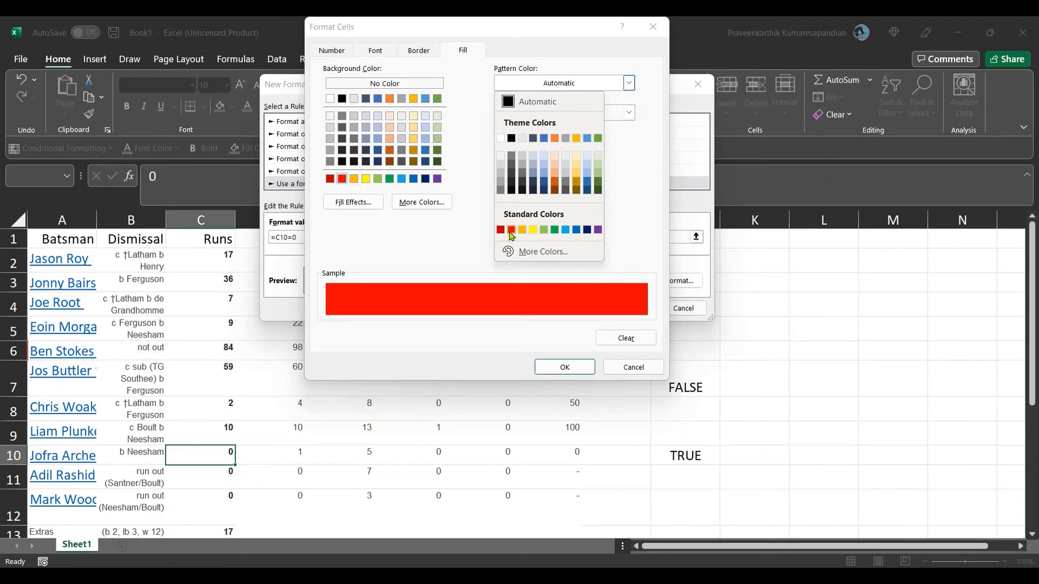
{"action": "left_click", "coordinate": [511, 229]}
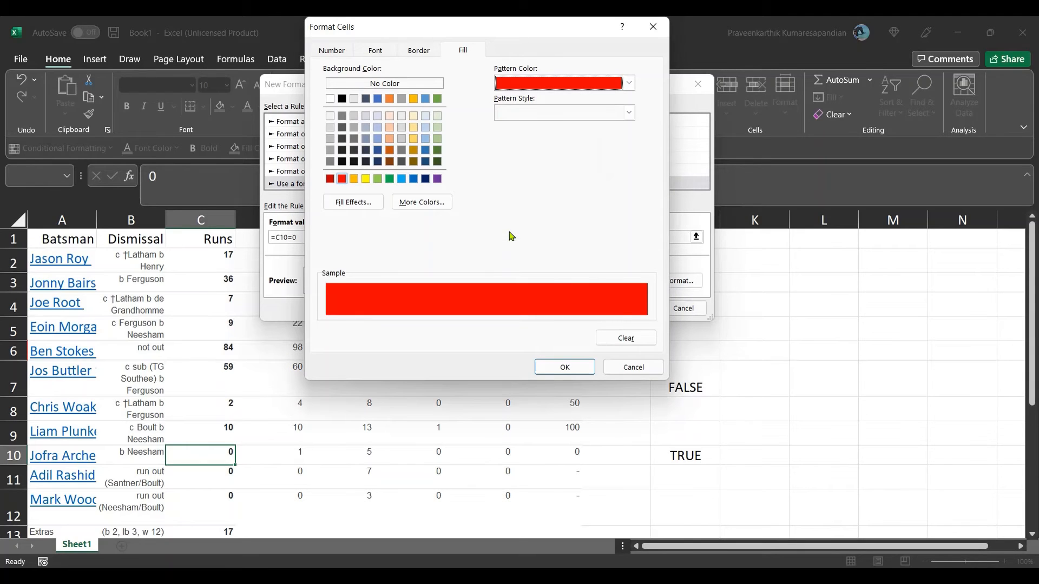
- Set the rule's font to bold in standard red, and apply the finished rule to cell C10
{"action": "left_click", "coordinate": [332, 51]}
{"action": "left_click", "coordinate": [364, 52]}
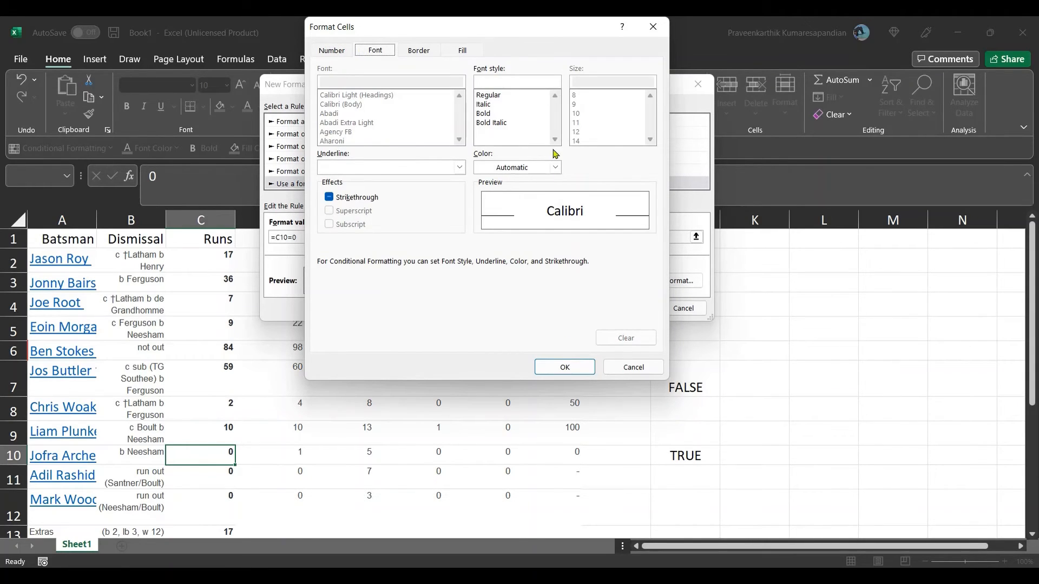
{"action": "left_click", "coordinate": [513, 169]}
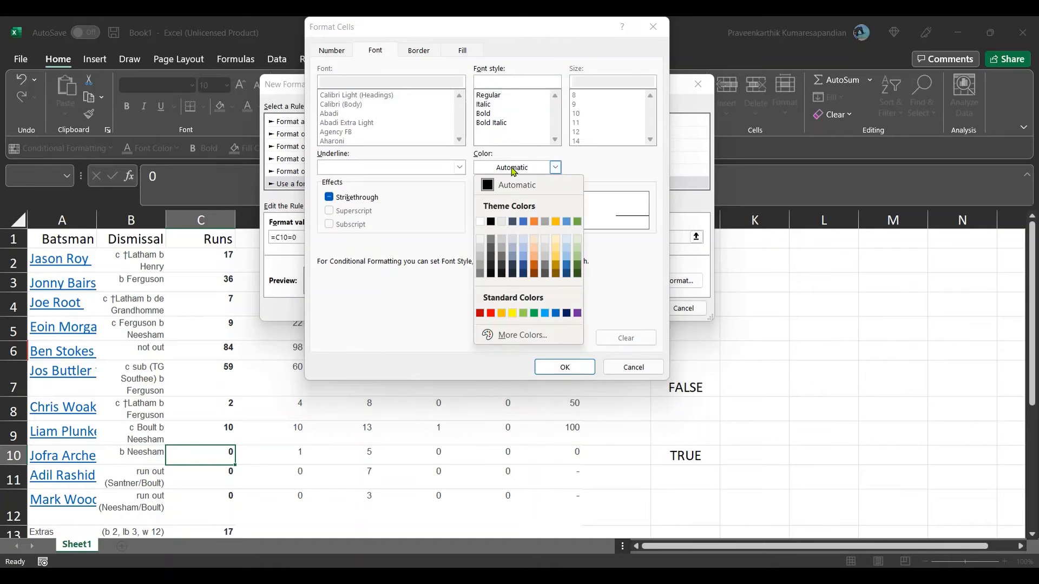
{"action": "left_click", "coordinate": [491, 314]}
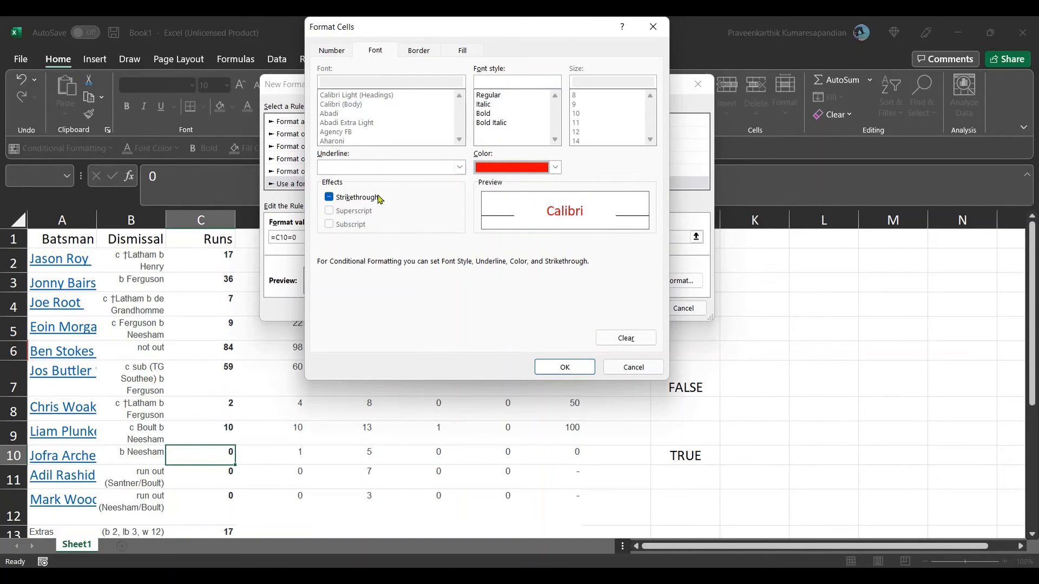
{"action": "left_click", "coordinate": [486, 113]}
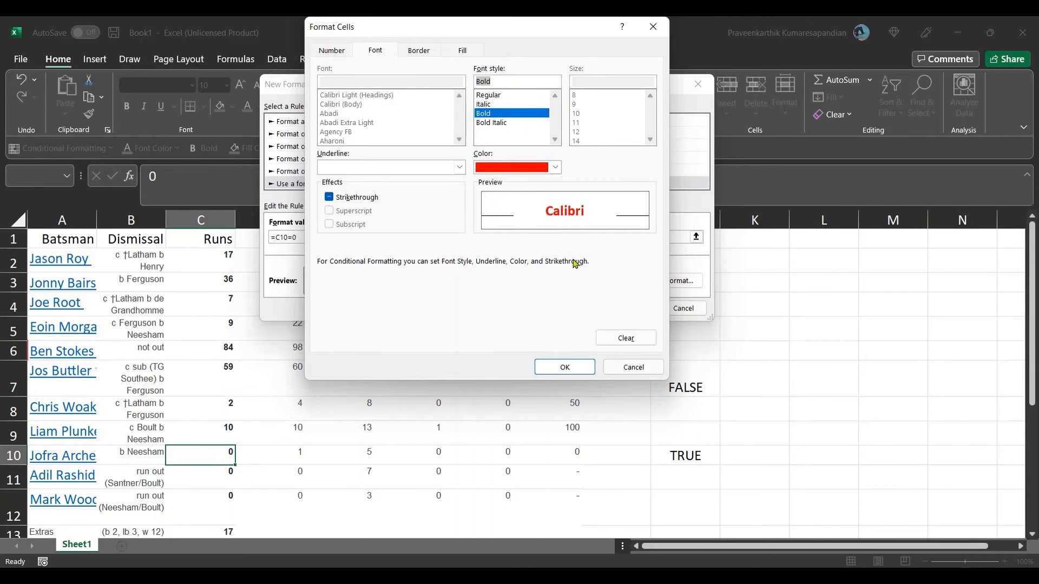
{"action": "left_click", "coordinate": [558, 368]}
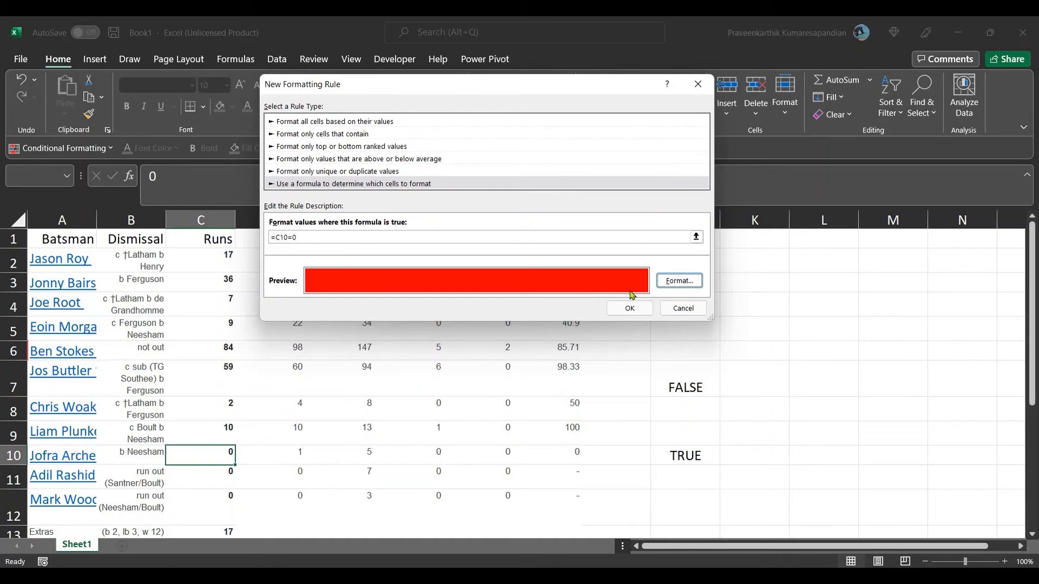
{"action": "left_click", "coordinate": [628, 308]}
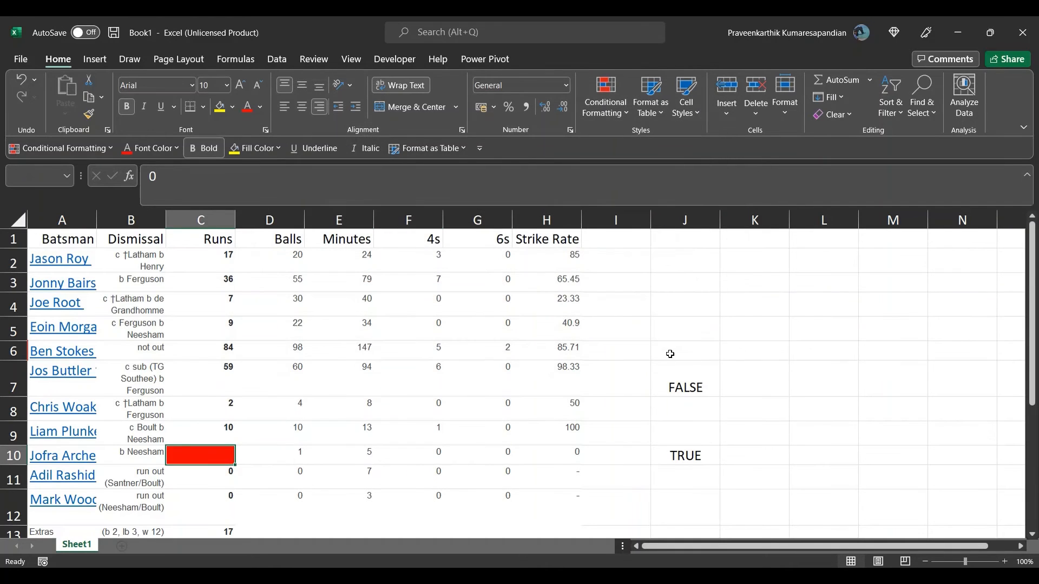
- Open the =C10=0 conditional formatting rule of cell C10 for editing
{"action": "left_click", "coordinate": [604, 121]}
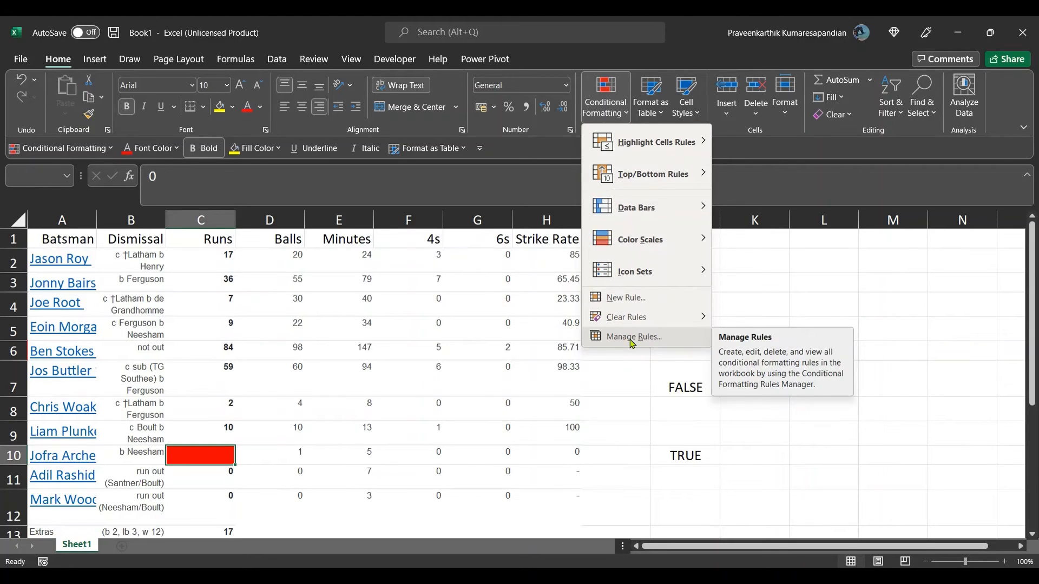
{"action": "left_click", "coordinate": [205, 457]}
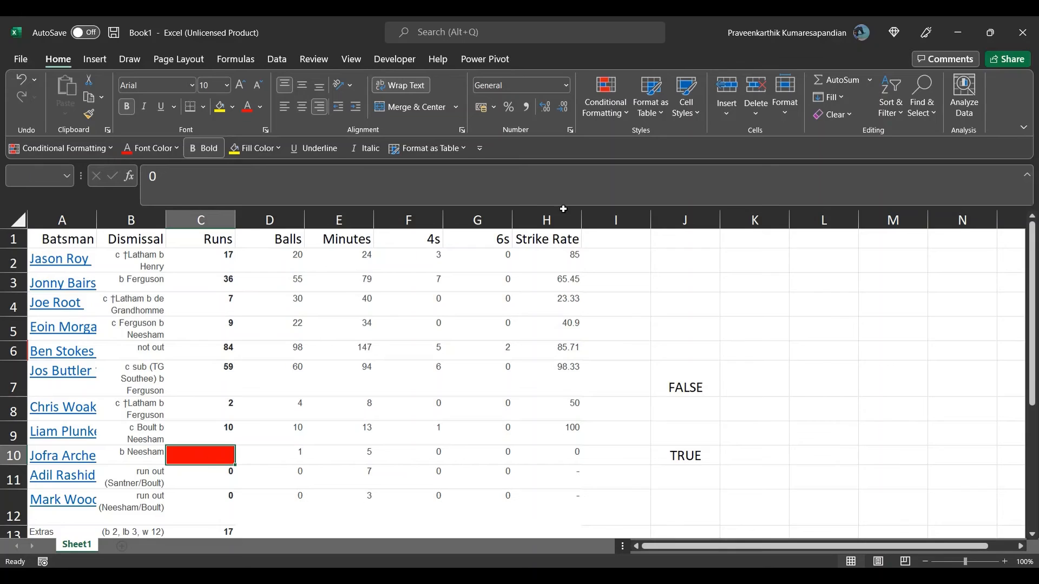
{"action": "left_click", "coordinate": [613, 112]}
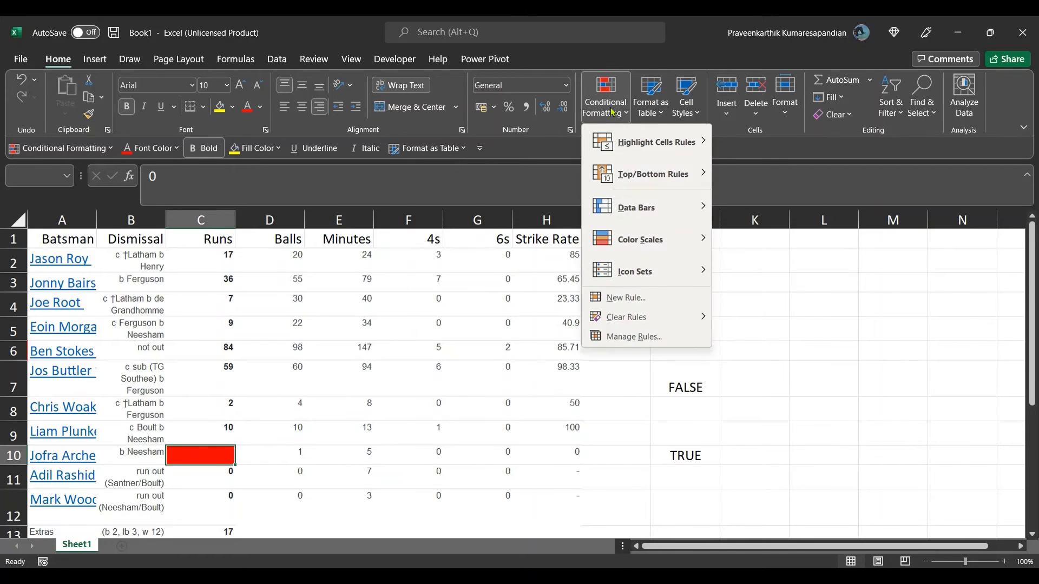
{"action": "left_click", "coordinate": [628, 336]}
{"action": "left_click", "coordinate": [280, 183]}
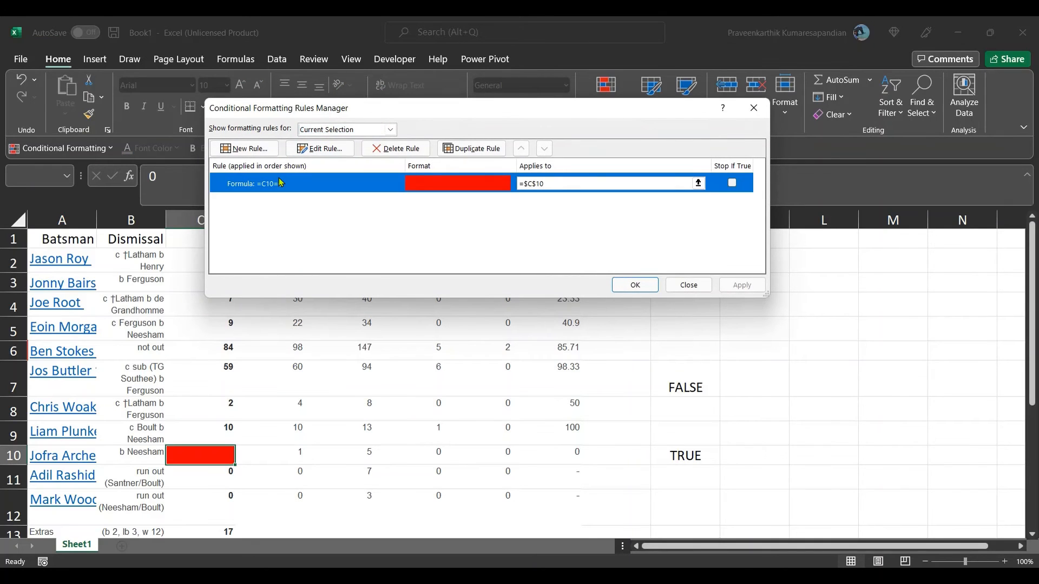
{"action": "left_click", "coordinate": [315, 150]}
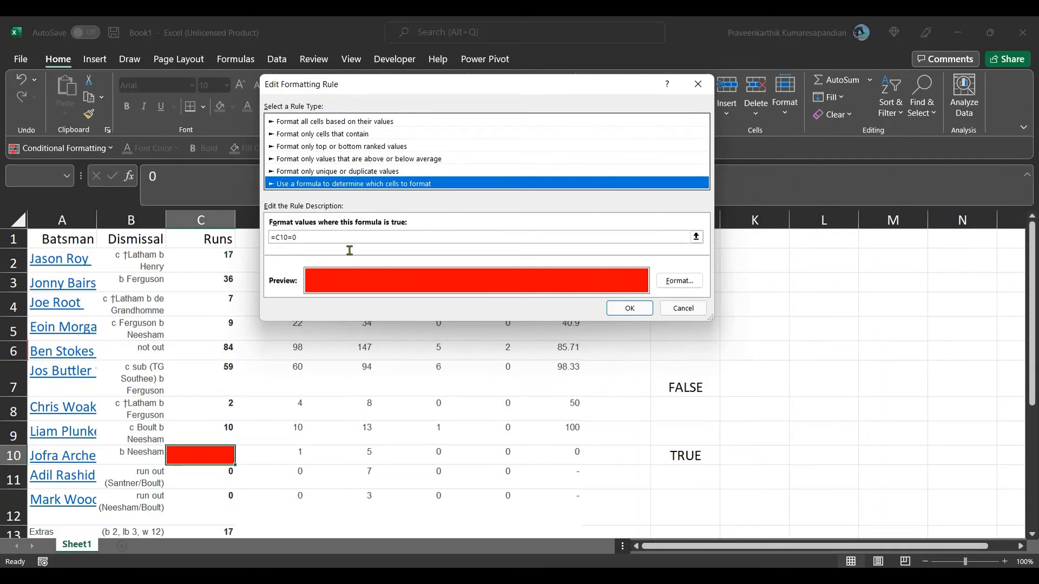
- Change the rule's font color to white and apply the updated rule to cell C10
{"action": "left_click", "coordinate": [679, 286]}
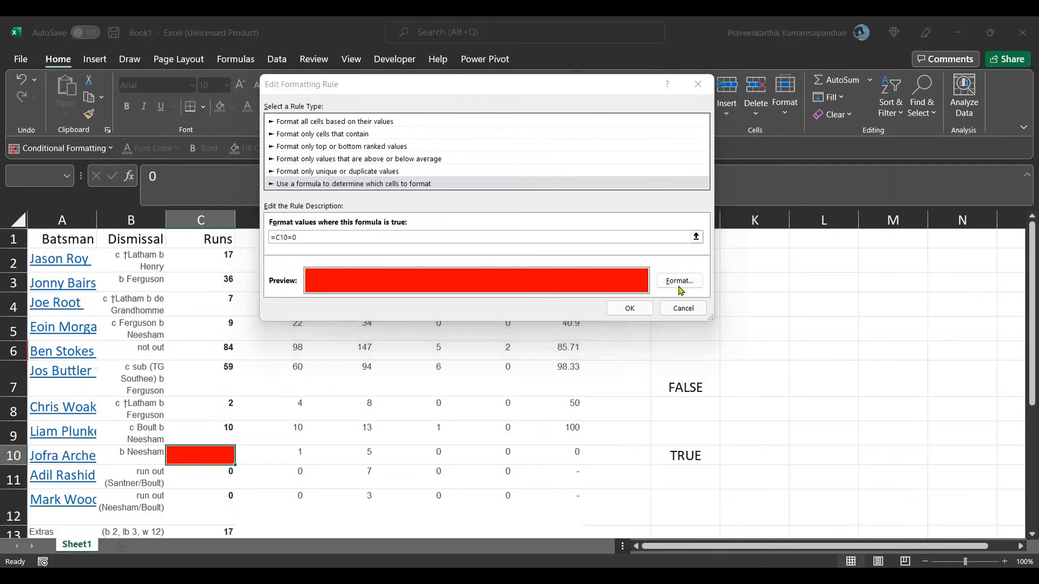
{"action": "left_click", "coordinate": [513, 167]}
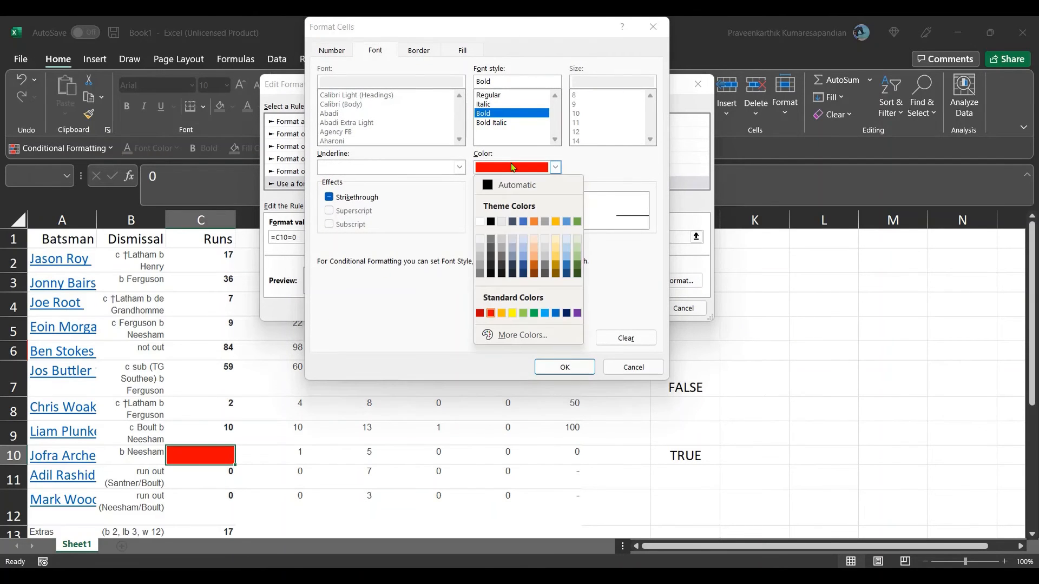
{"action": "left_click", "coordinate": [480, 221]}
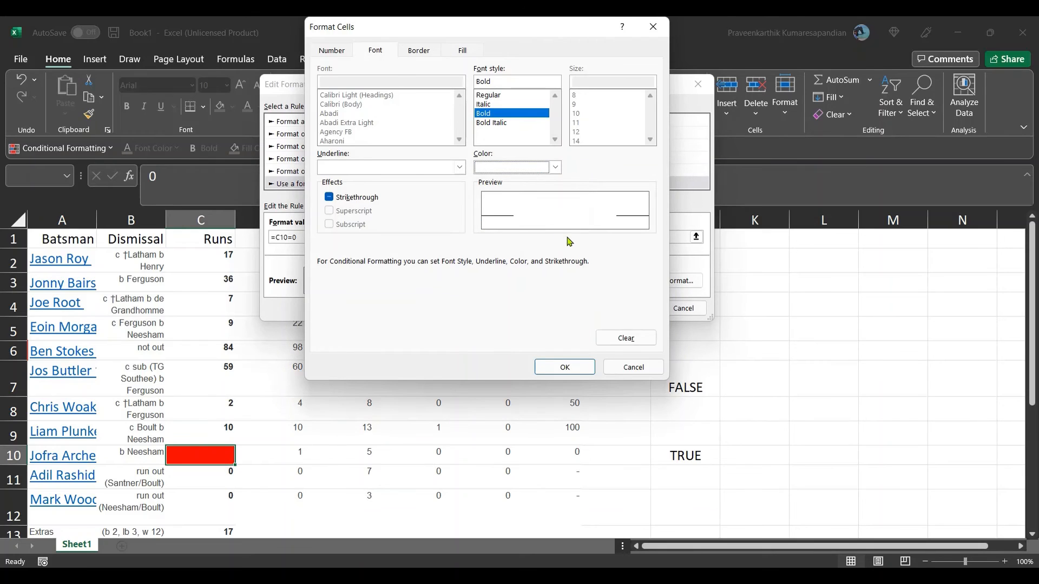
{"action": "left_click", "coordinate": [564, 367]}
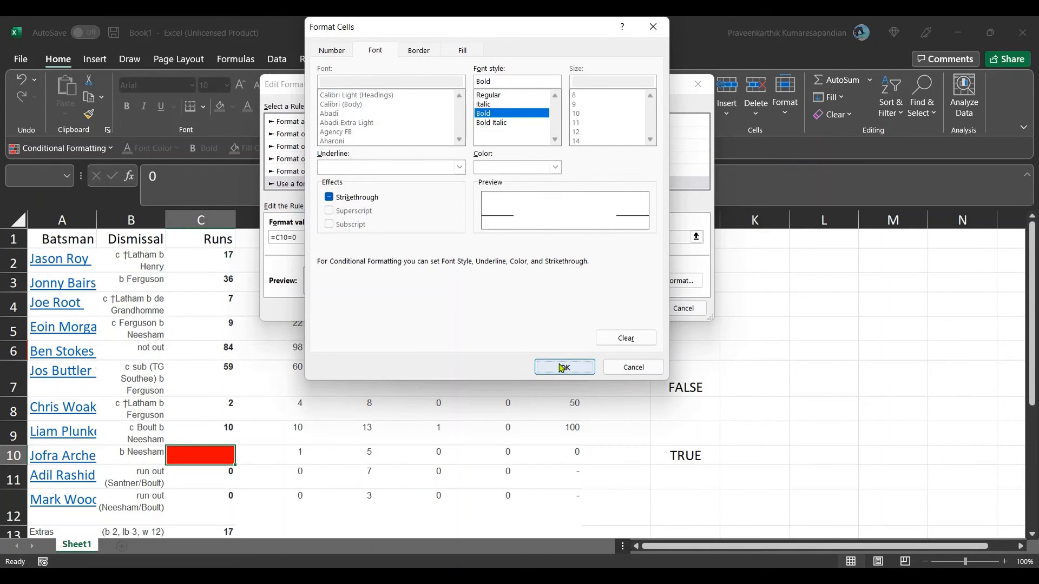
{"action": "left_click", "coordinate": [630, 308]}
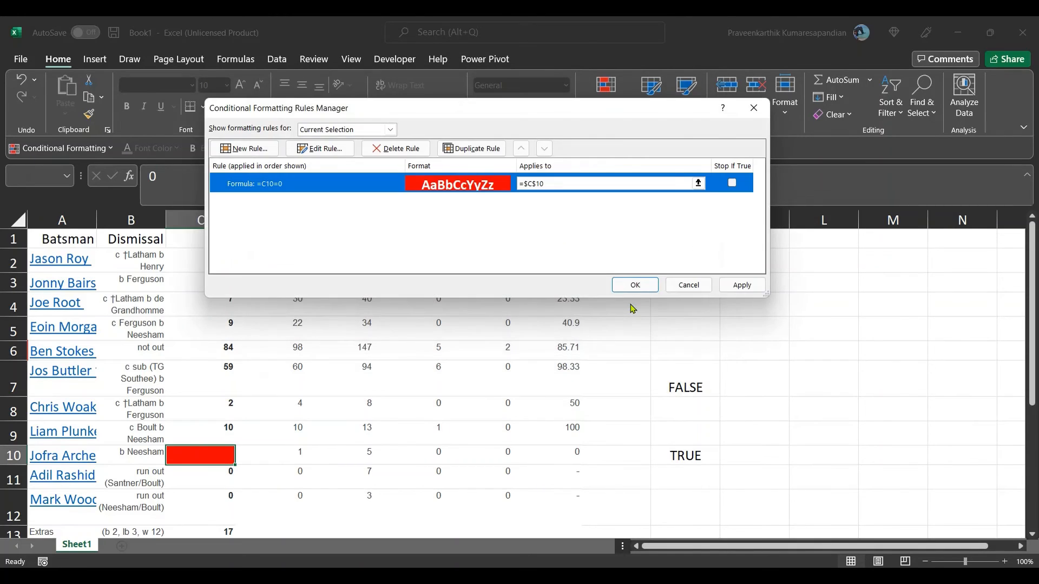
{"action": "left_click", "coordinate": [739, 285]}
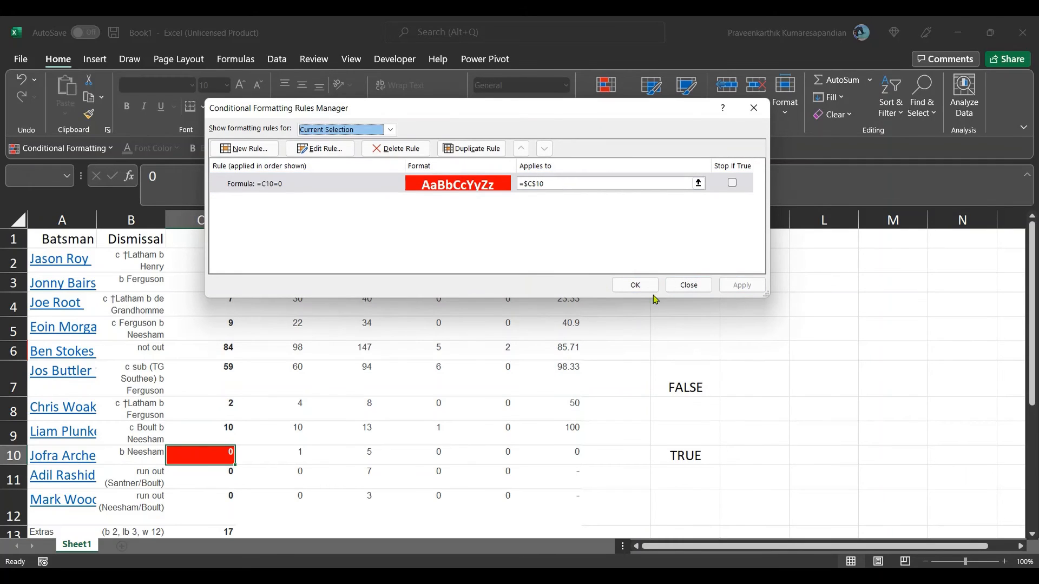
{"action": "left_click", "coordinate": [633, 285]}
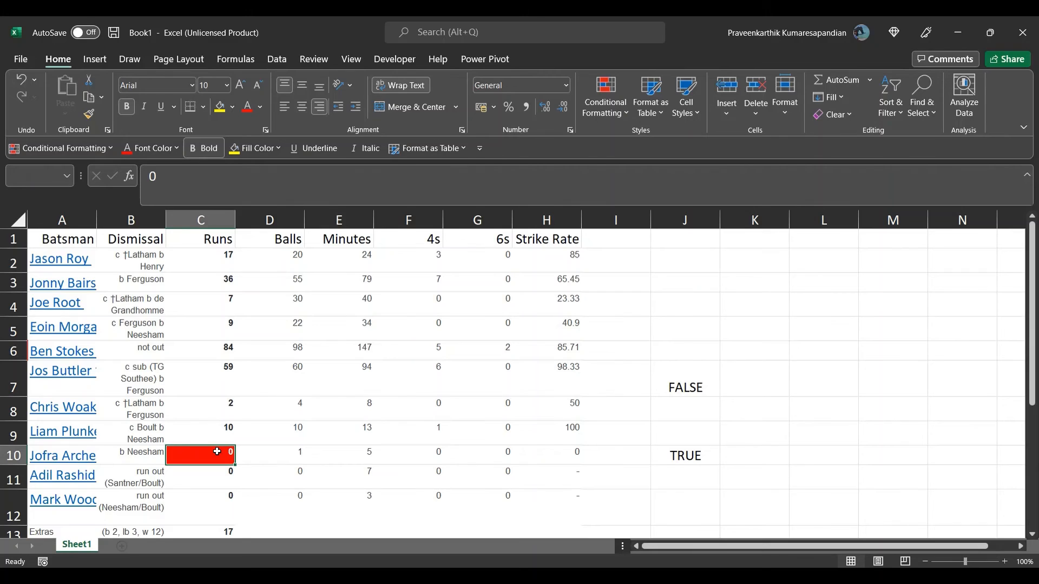
- Review the formula and applied range of cell C10's conditional formatting rule without changing them
{"action": "left_click", "coordinate": [618, 113]}
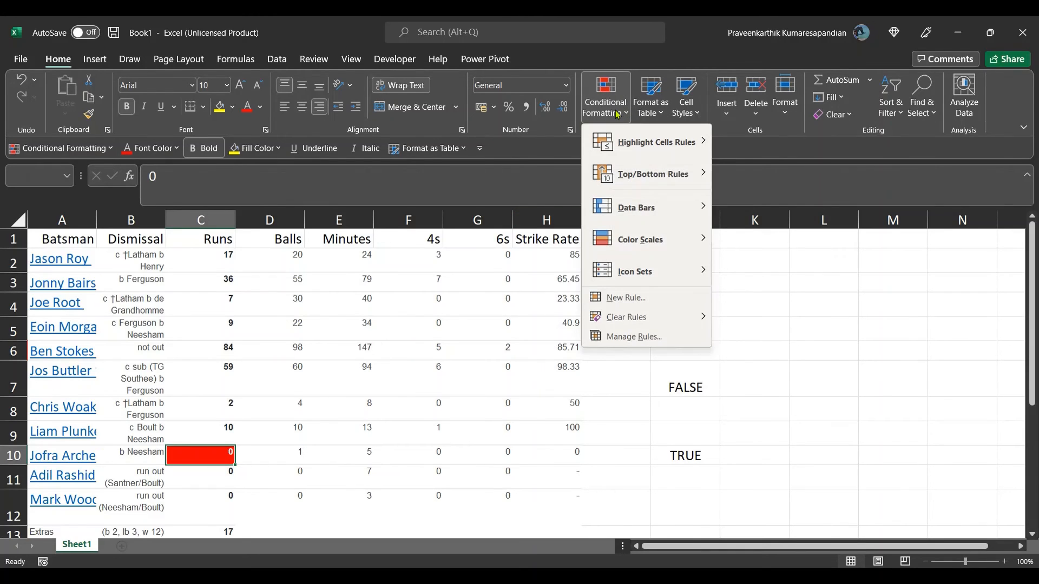
{"action": "left_click", "coordinate": [626, 338]}
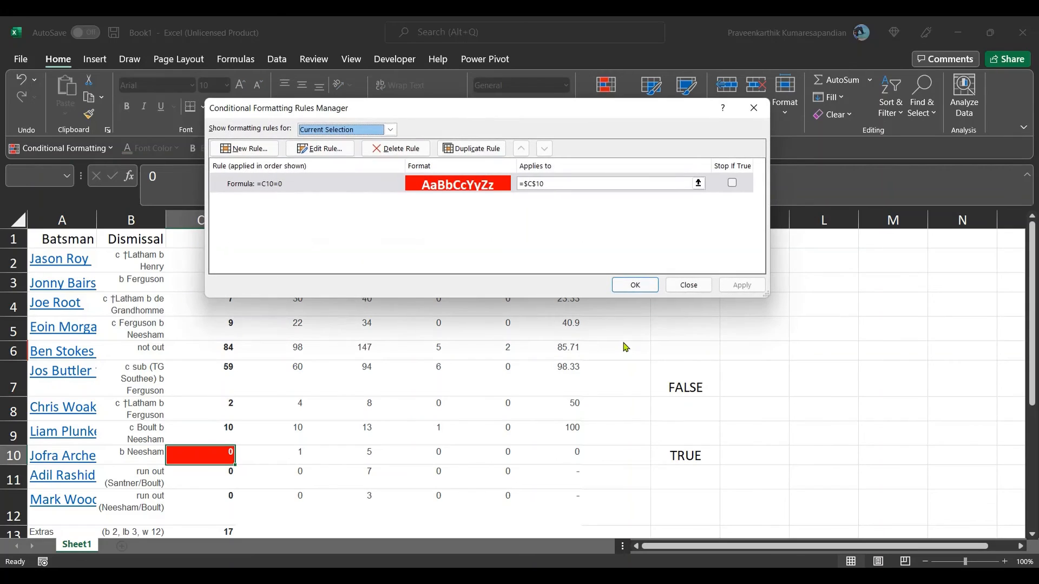
{"action": "left_click", "coordinate": [556, 183]}
{"action": "left_click", "coordinate": [687, 285]}
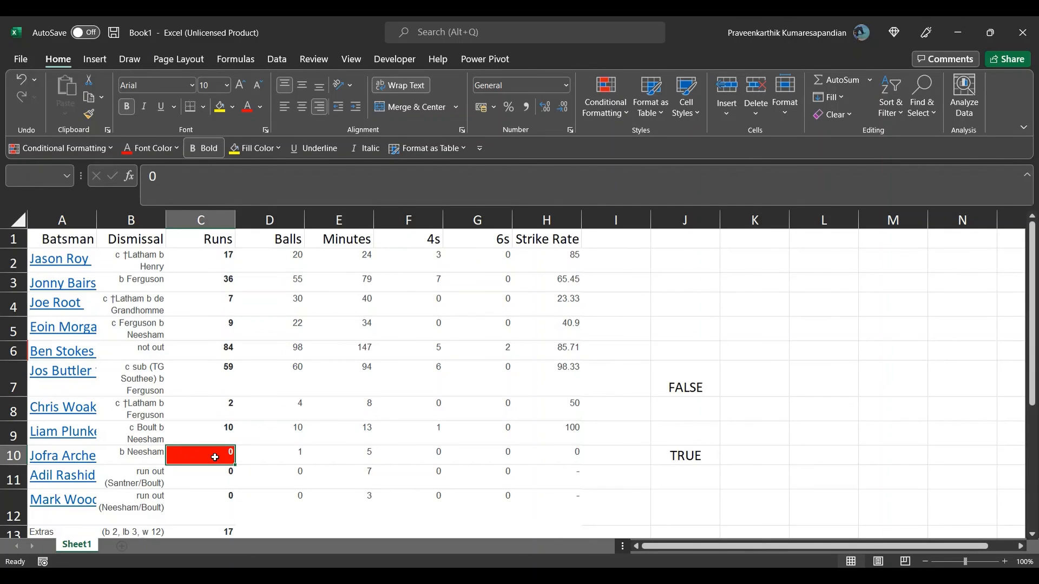
- Test the rule by setting the Runs value in C10 to 1 and then back to 0
{"action": "type", "text": "1"}
{"action": "key", "text": "Return"}
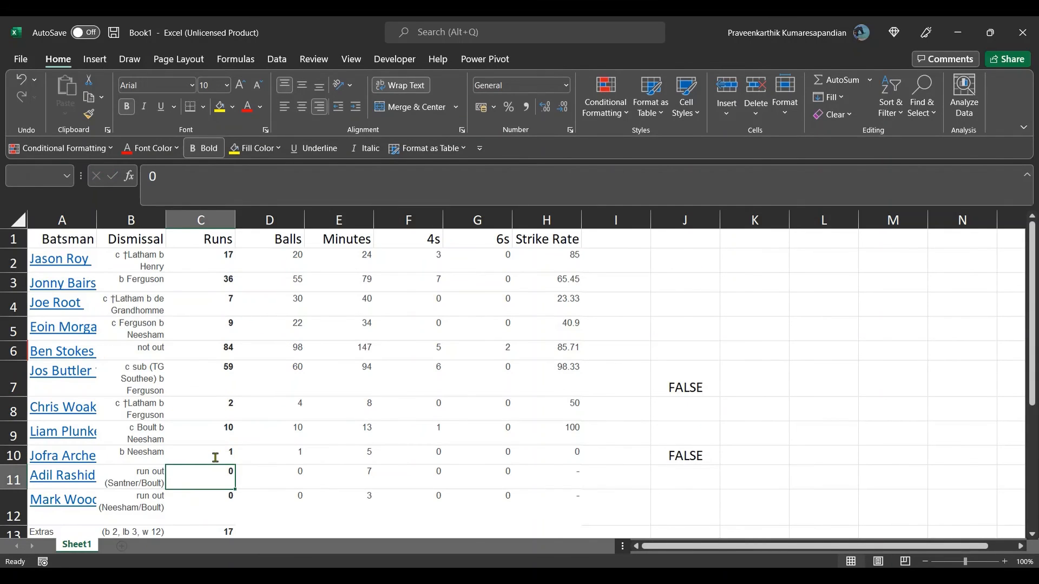
{"action": "left_click", "coordinate": [216, 457]}
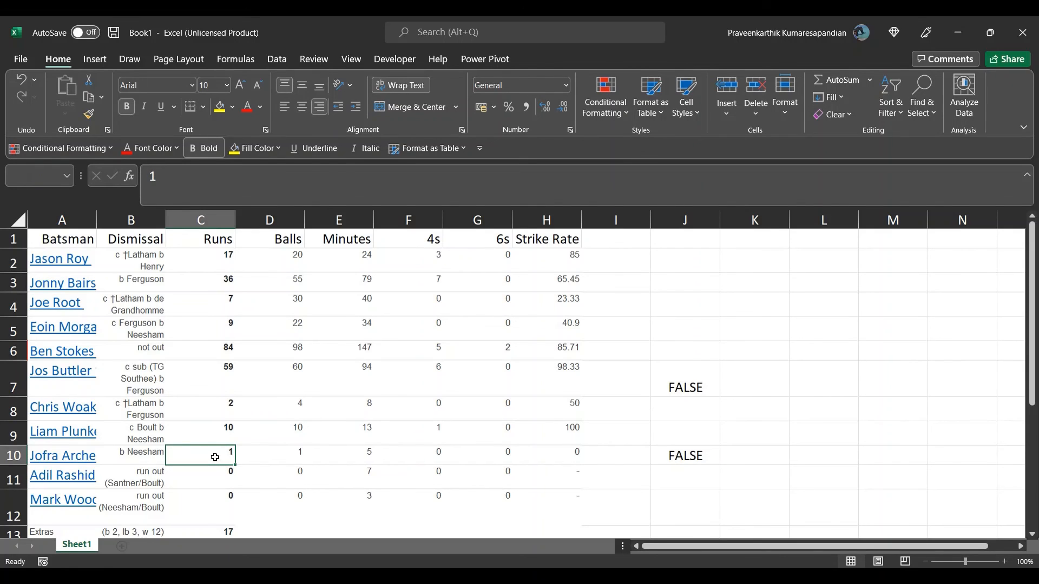
{"action": "type", "text": "0"}
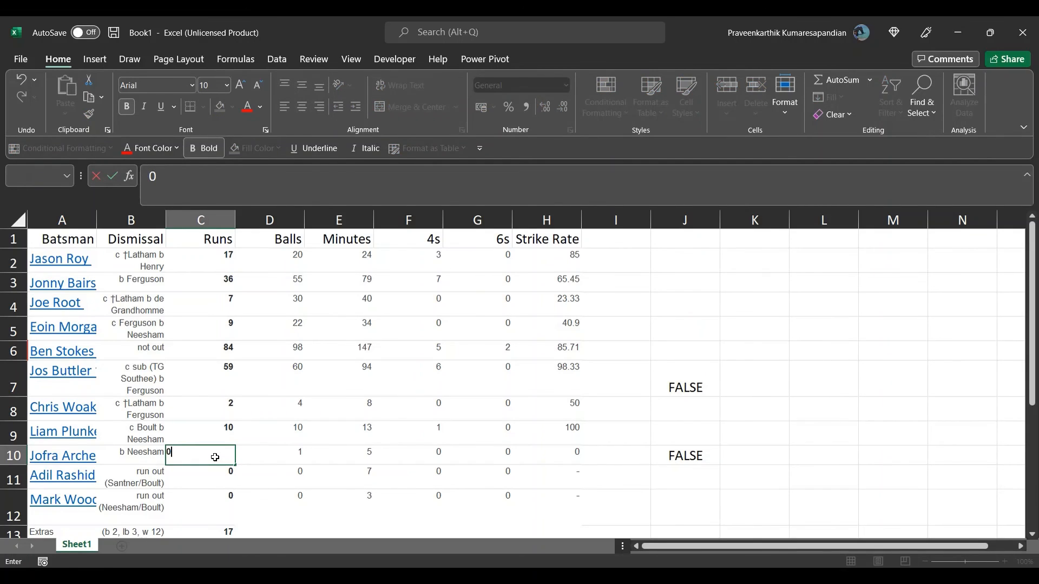
{"action": "key", "text": "Return"}
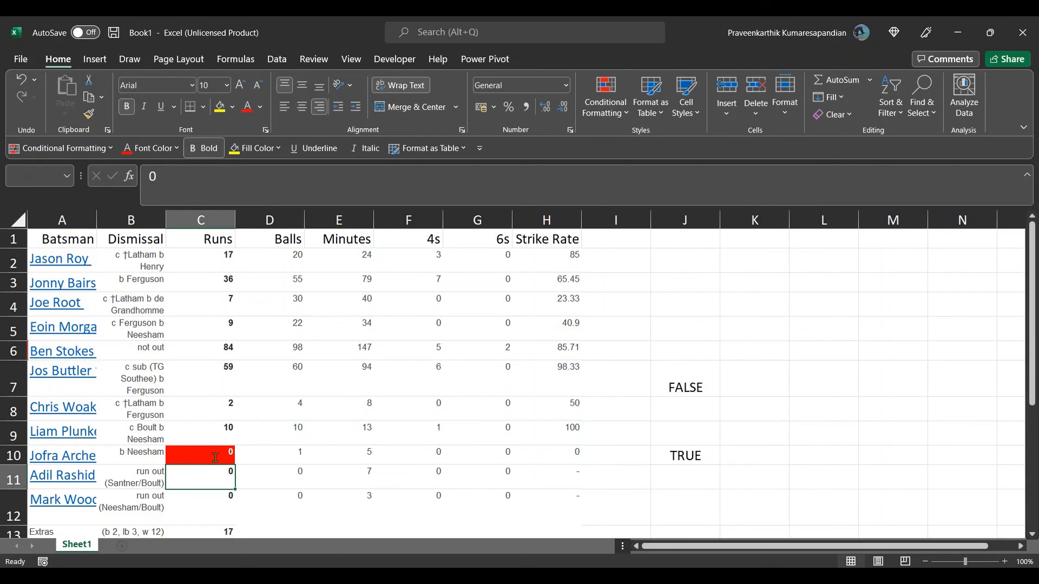
{"action": "left_click", "coordinate": [215, 458]}
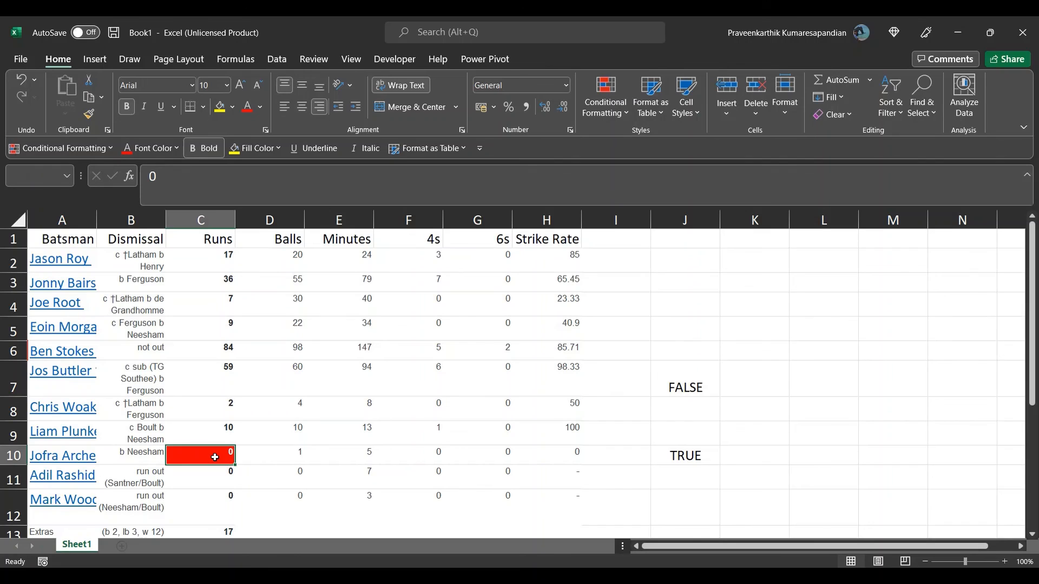
{"action": "left_click", "coordinate": [64, 238]}
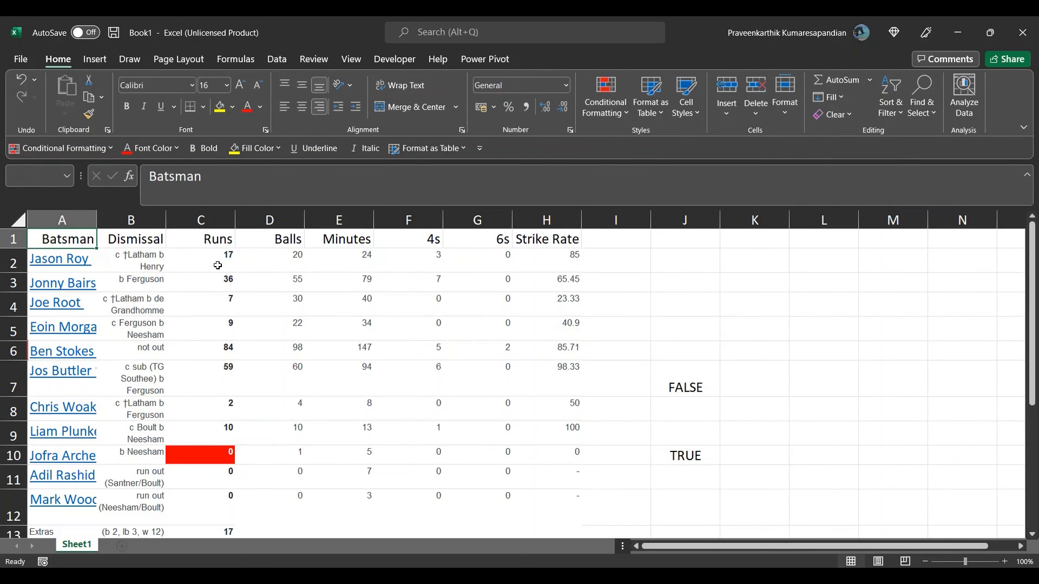
{"action": "left_click_drag", "start_coordinate": [218, 265], "coordinate": [208, 493]}
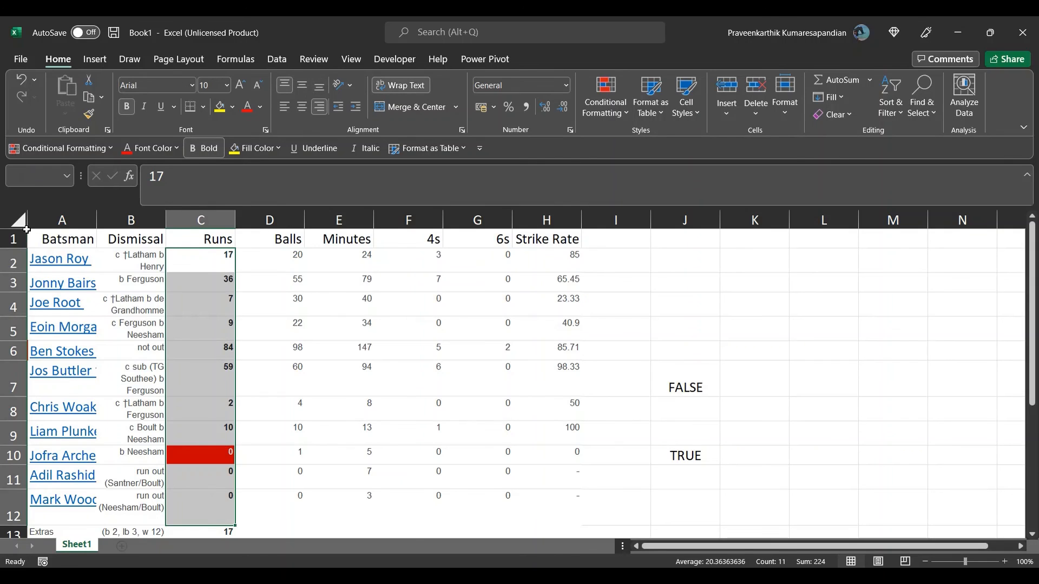
{"action": "left_click", "coordinate": [45, 234]}
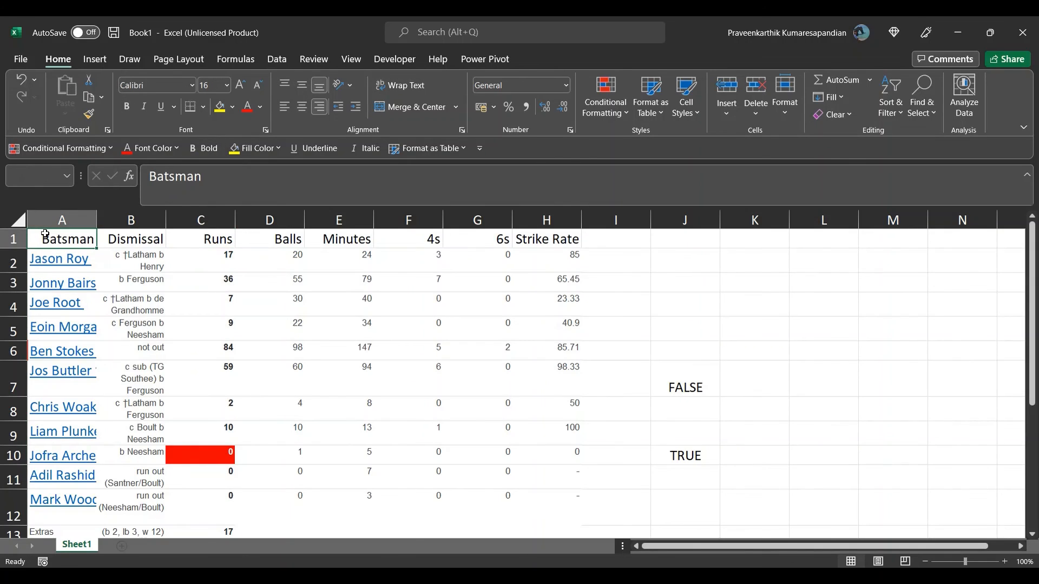
{"action": "left_click", "coordinate": [670, 328]}
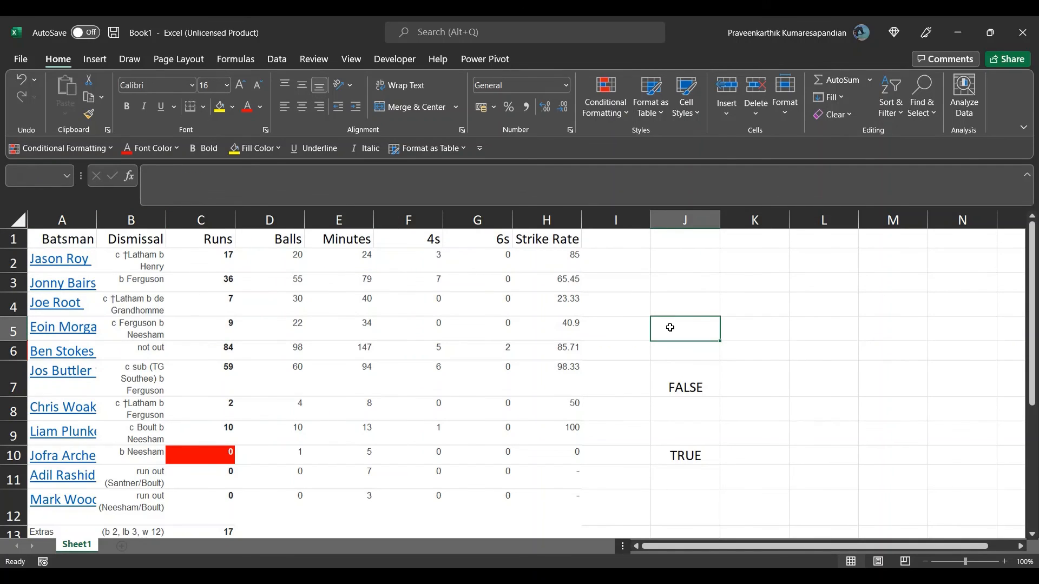
{"action": "type", "text": "$"}
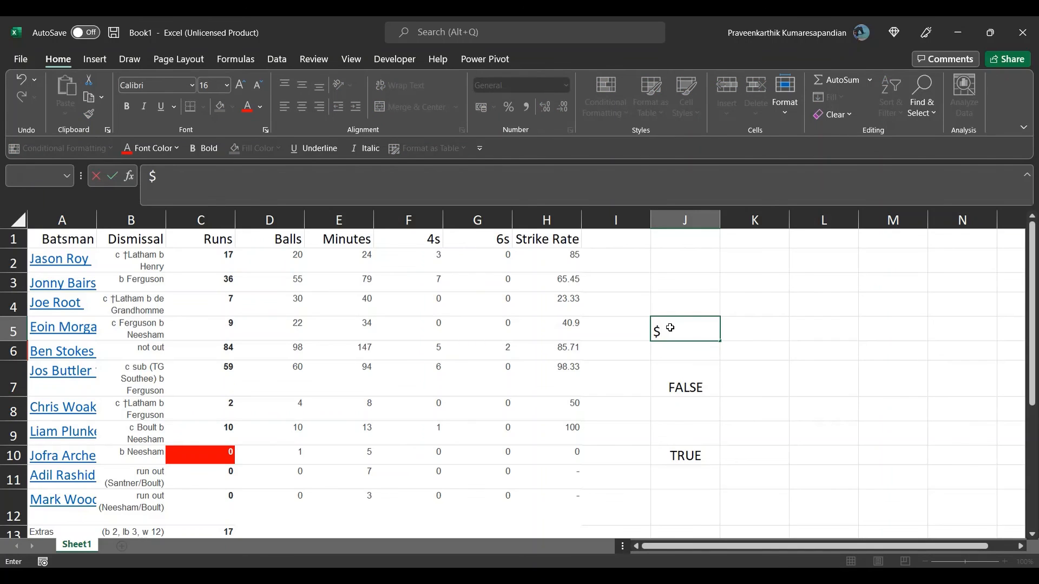
{"action": "key", "text": "BackSpace"}
{"action": "key", "text": "Return"}
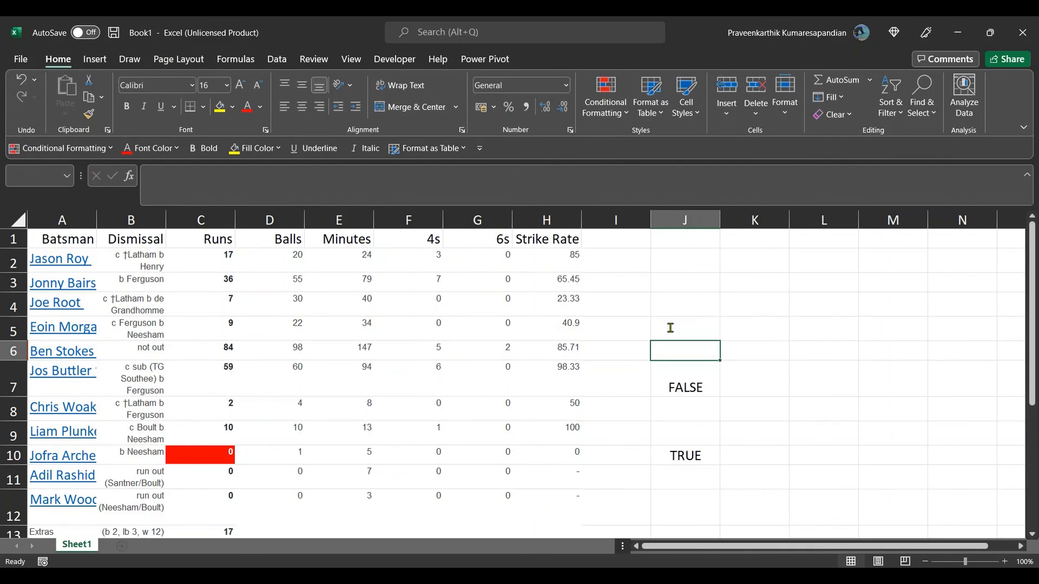